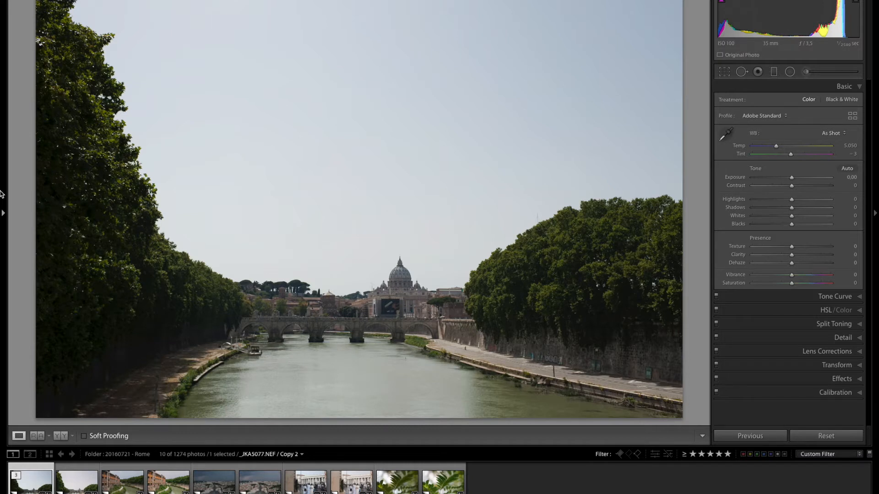
Review the edited river and dome photo, and compare the unedited and edited copies of the riverside building photo
left_click(51, 489)
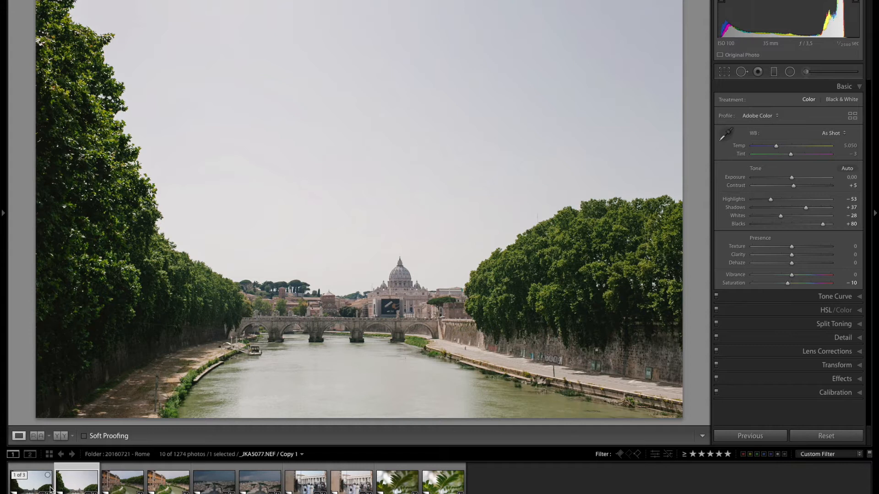
key("Right")
key("Right")
key("Right")
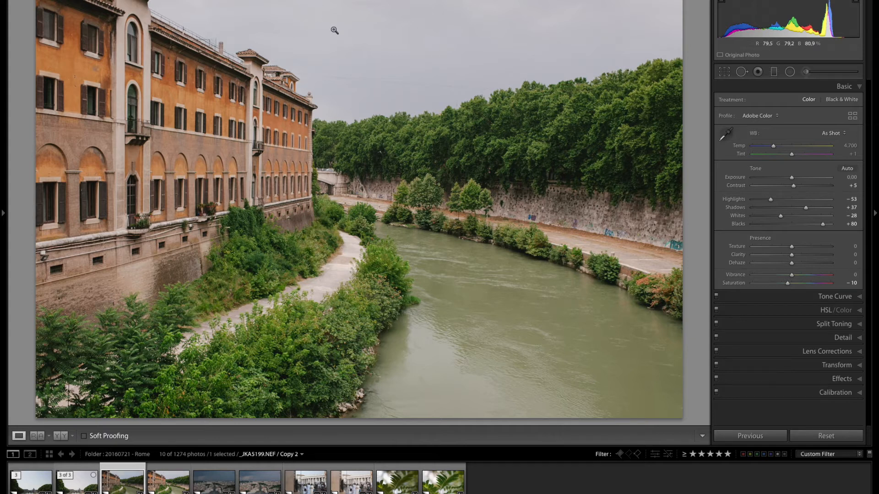
key("Right")
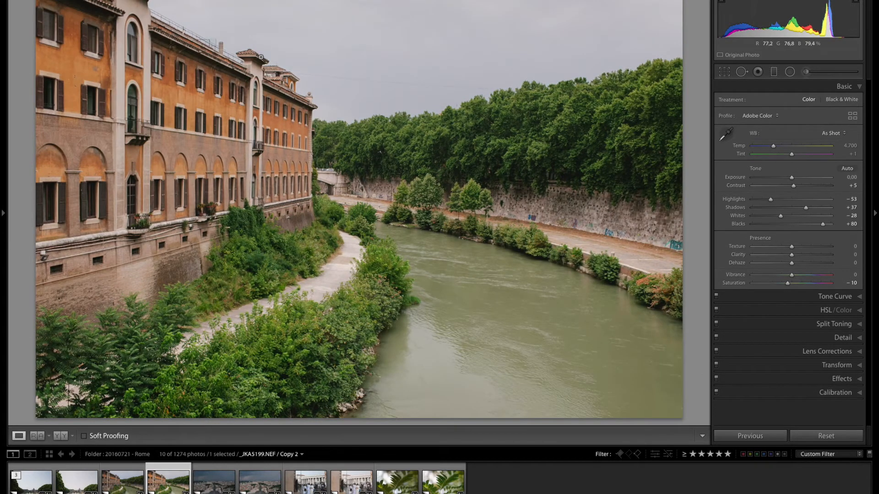
key("Left")
key("Right")
key("Left")
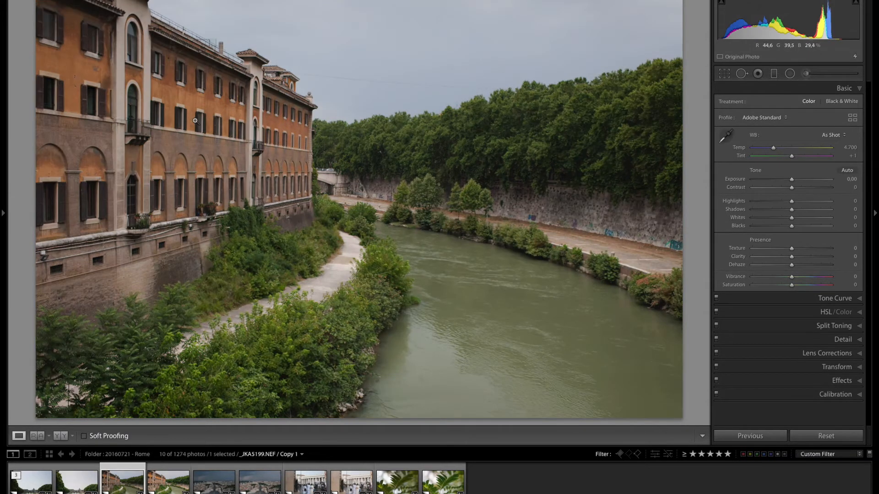
key("Right")
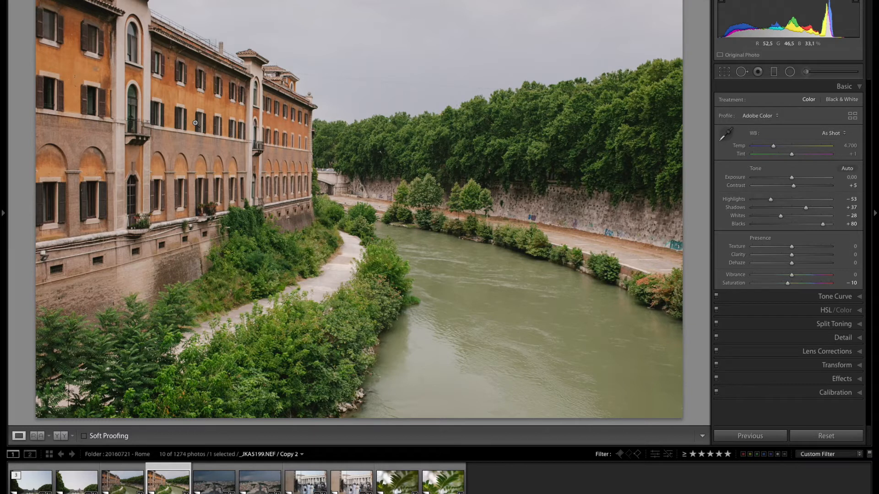
Compare the unedited and edited copies of the aerial photo of the colonnaded square under the stormy sky
key("Right")
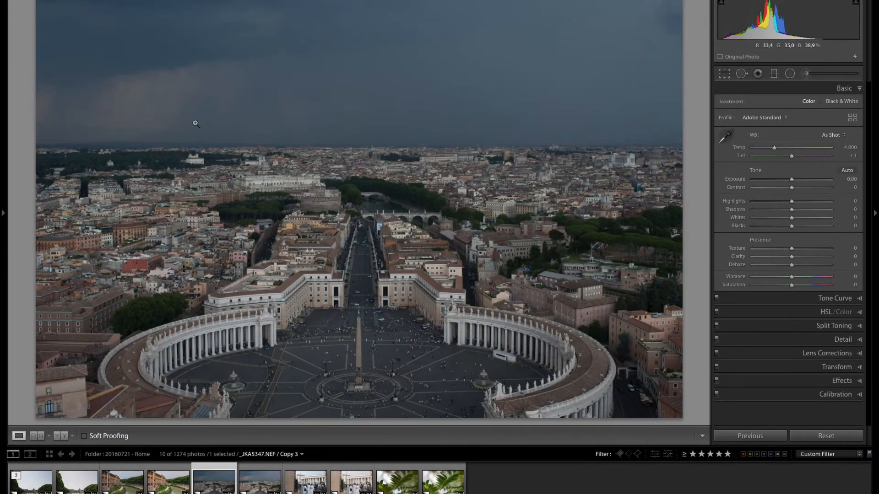
key("Right")
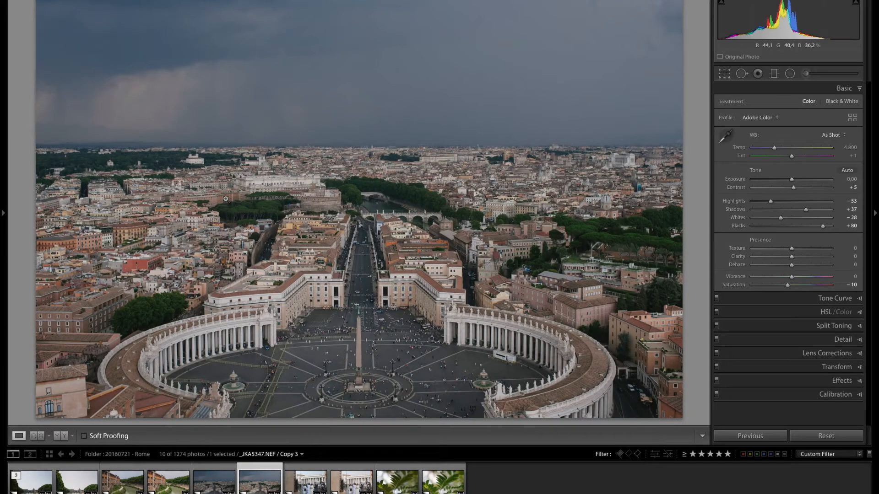
key("Left")
key("Right")
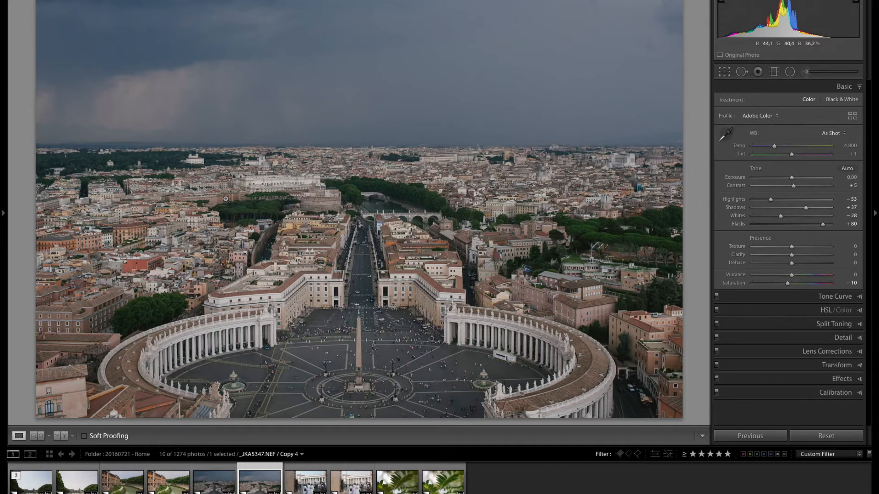
Compare the unedited and edited copies of the photo of three nuns walking past the colonnade
key("Right")
key("Right")
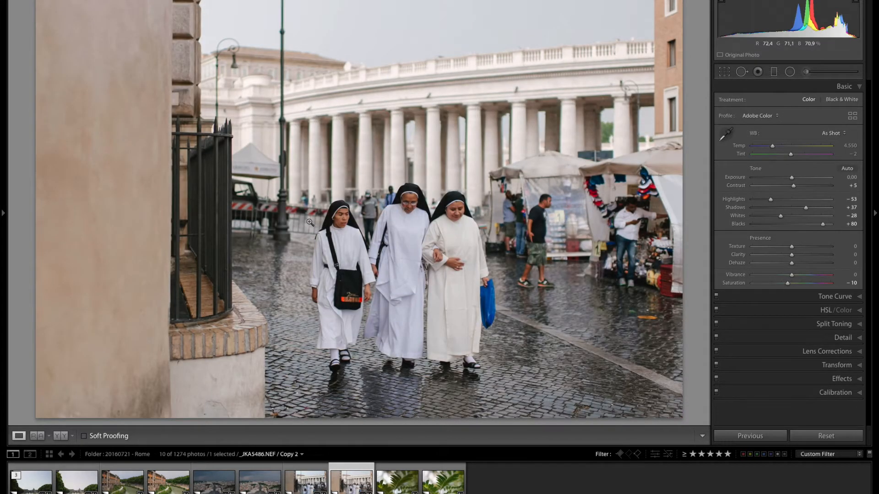
key("Left")
key("Right")
key("Left")
key("Right")
Compare the unedited and edited copies of the close-up photo of green leaves
key("Right")
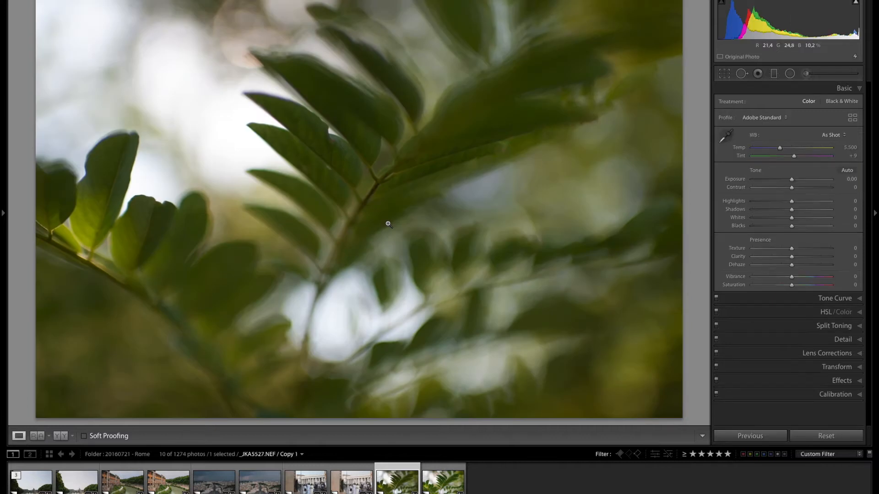
key("Right")
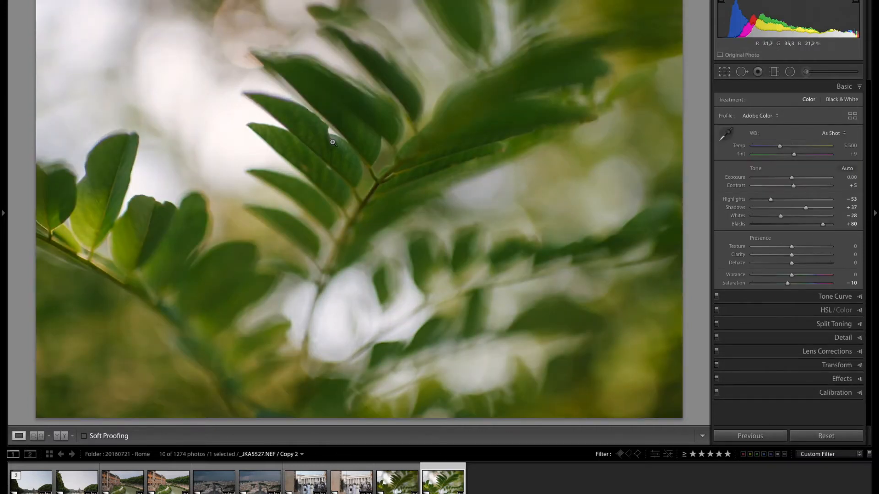
key("Left")
key("Right")
Compare both copies of the first river and dome photo, and review the edited copy's lens correction settings
left_click(28, 491)
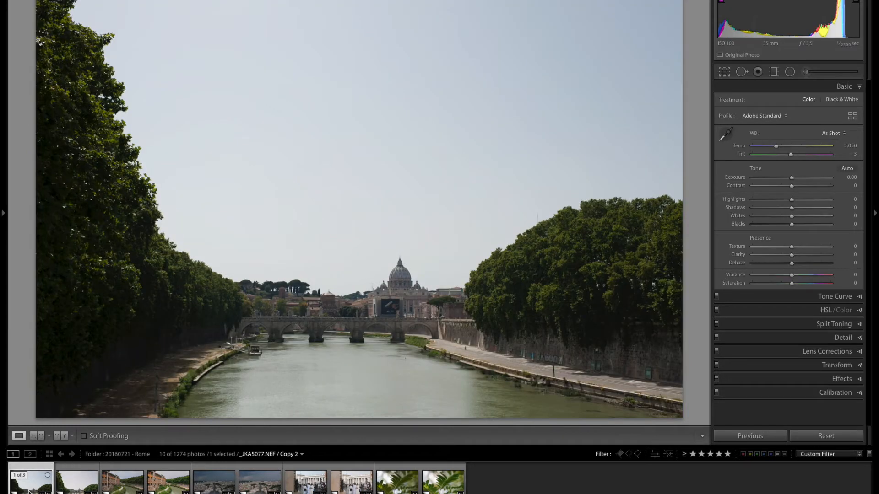
key("Right")
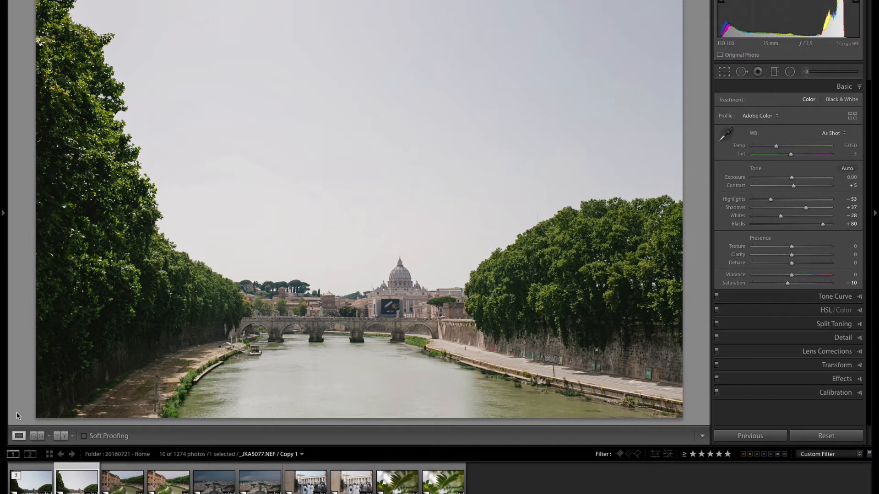
key("Left")
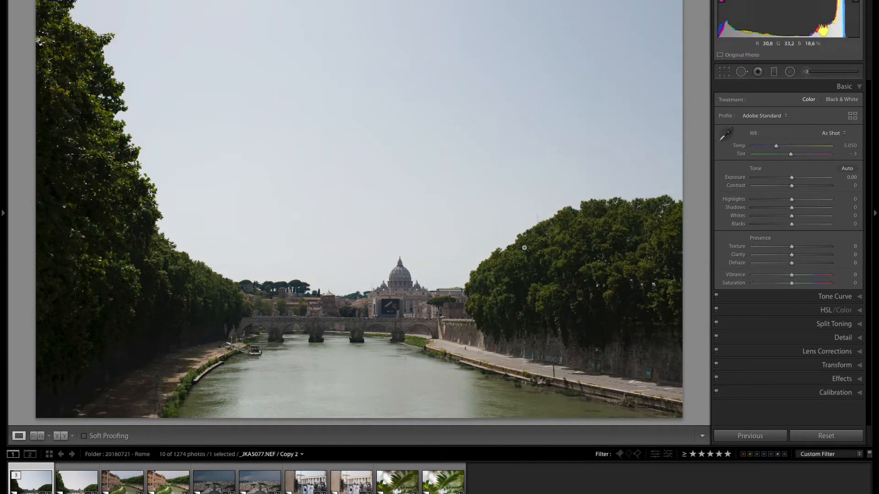
key("Right")
left_click(769, 351)
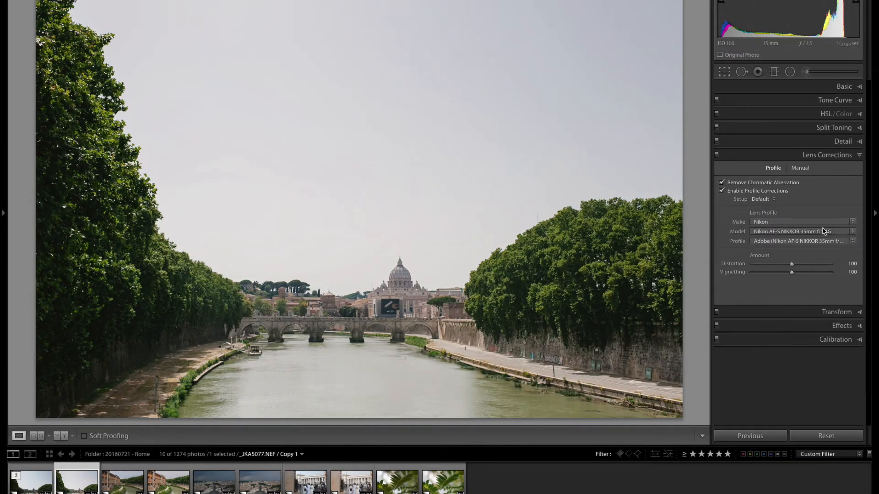
key("ctrl+1")
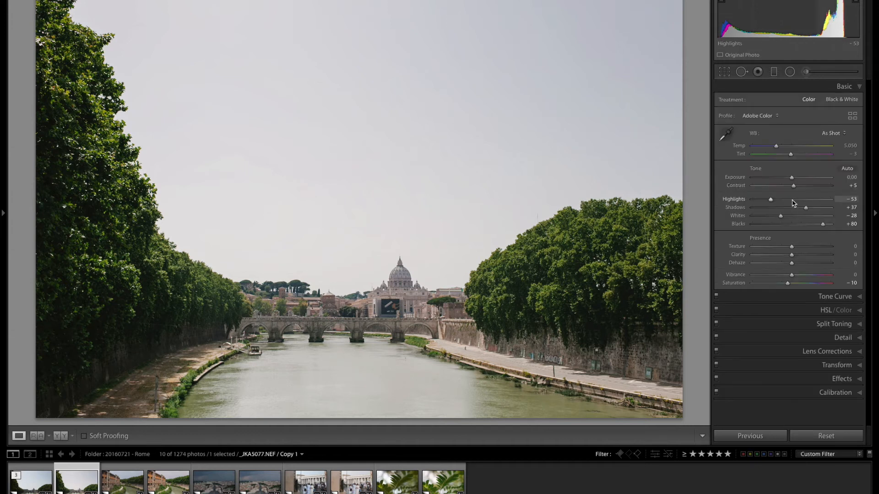
Warm the edited river and dome photo to a temperature of 5,250 and compare it with the unedited copy
key("shift+Up")
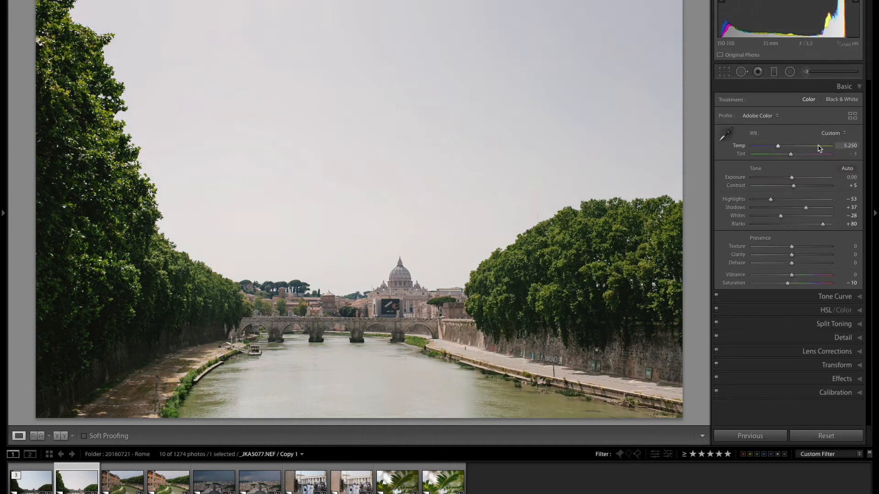
key("Left")
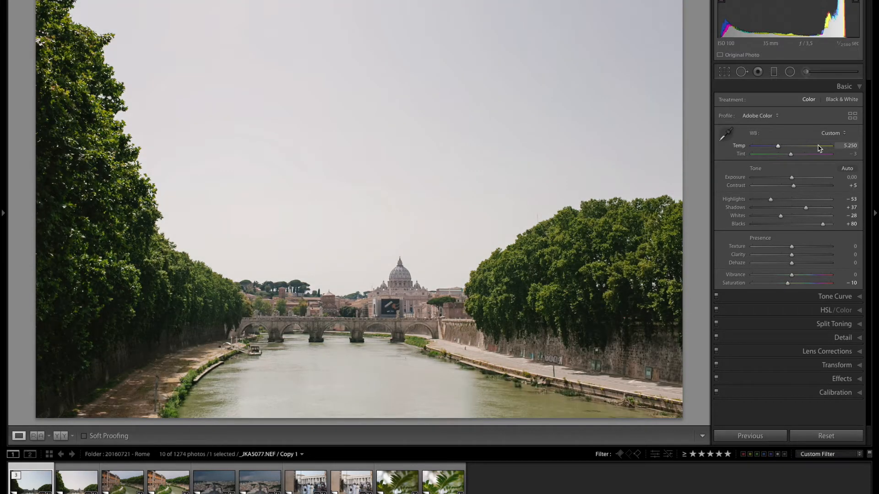
key("Right")
key("Left")
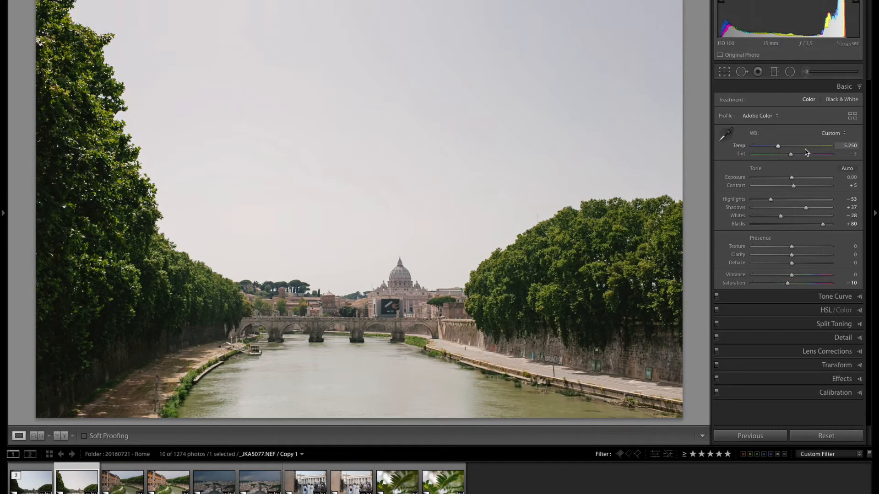
Compare the dome and bridge up close in both copies, and set the edited copy's exposure to +0.26
left_click(382, 316)
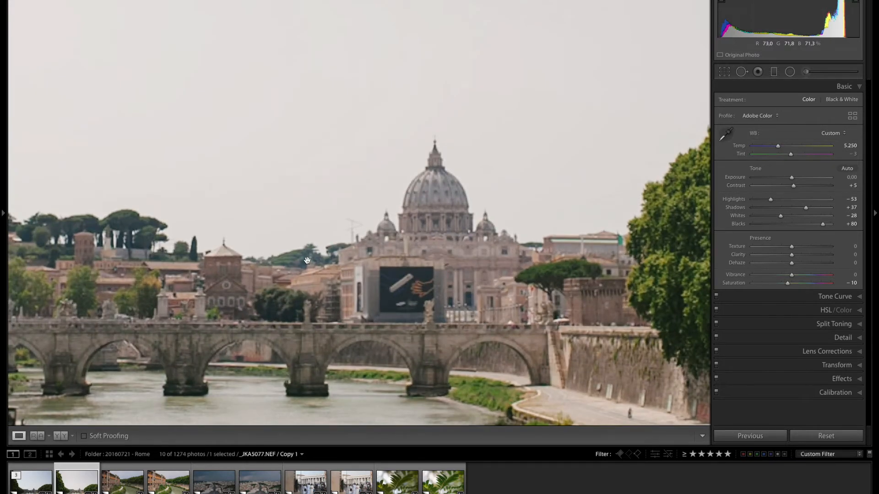
key("Left")
key("Right")
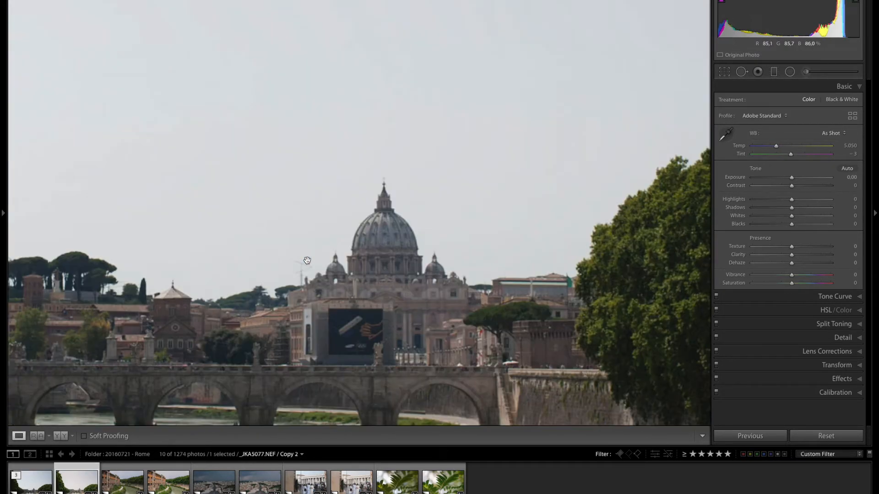
left_click(368, 247)
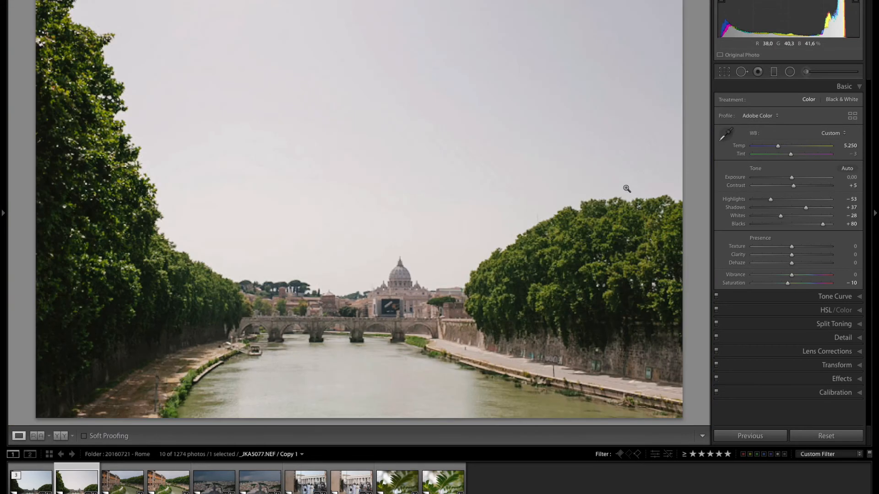
left_click_drag(797, 181, 793, 181)
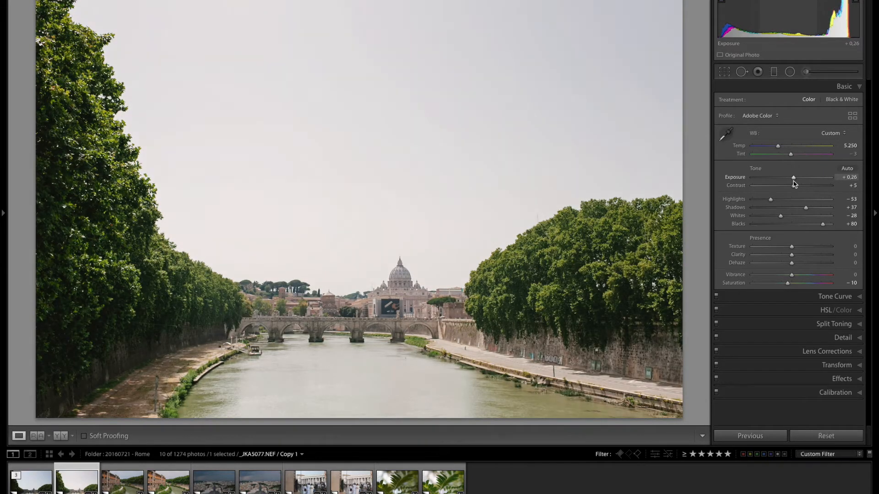
Try to straighten the river and dome photo by rotating it about 0.29 degrees with Crop & Straighten
key("r")
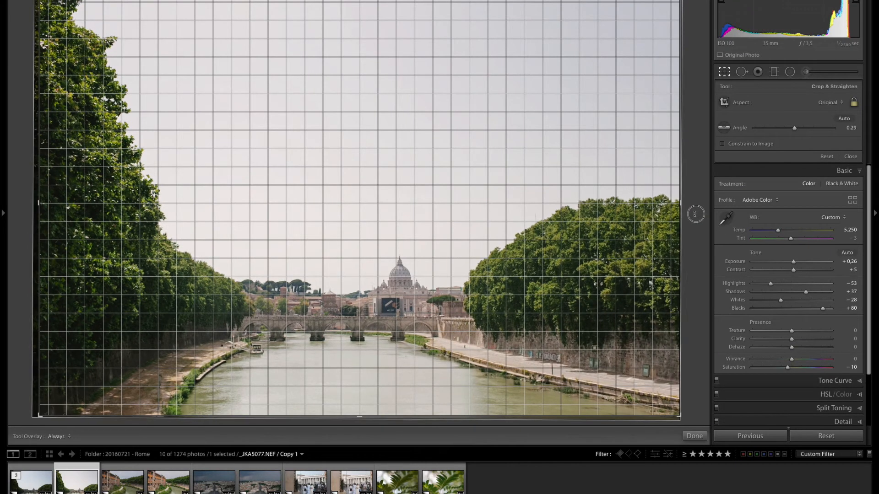
left_click_drag(696, 214, 696, 215)
key("ctrl+z")
key("r")
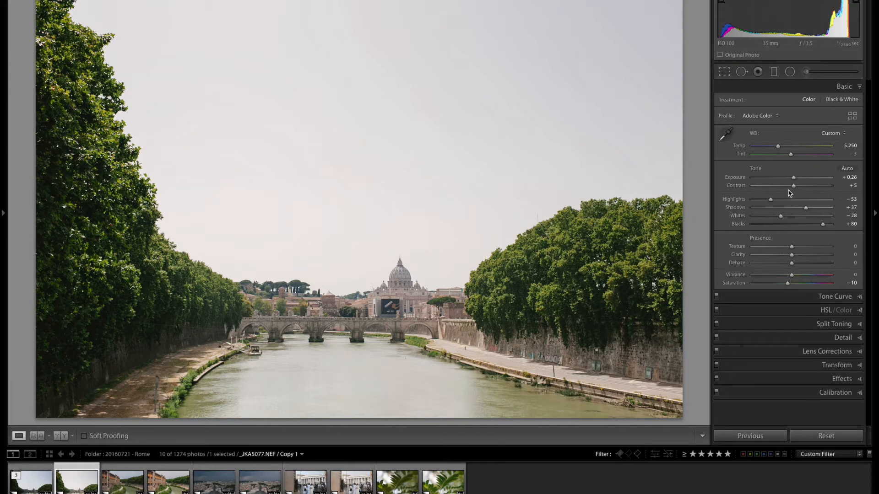
Compare the brightened river and dome photo with its unedited copy
key("alt")
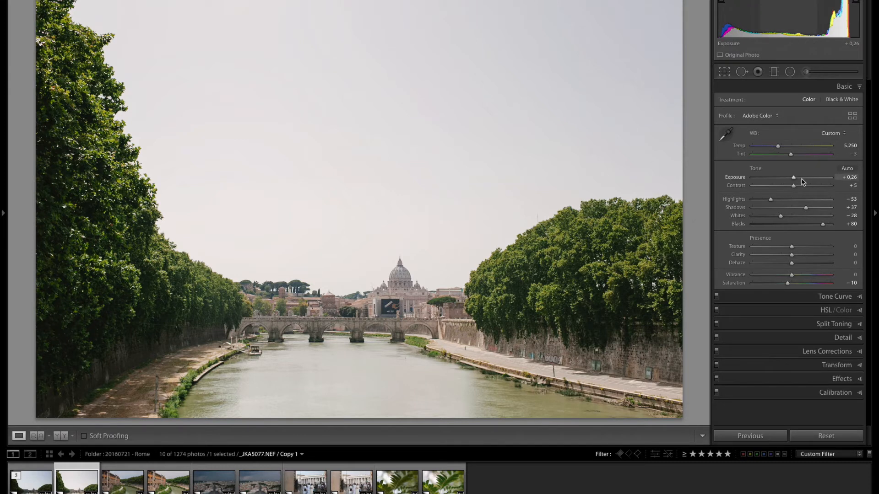
key("Left")
key("Right")
Brighten the edited riverside building photo to an exposure of +0.69, checking it against the unedited version
key("Right")
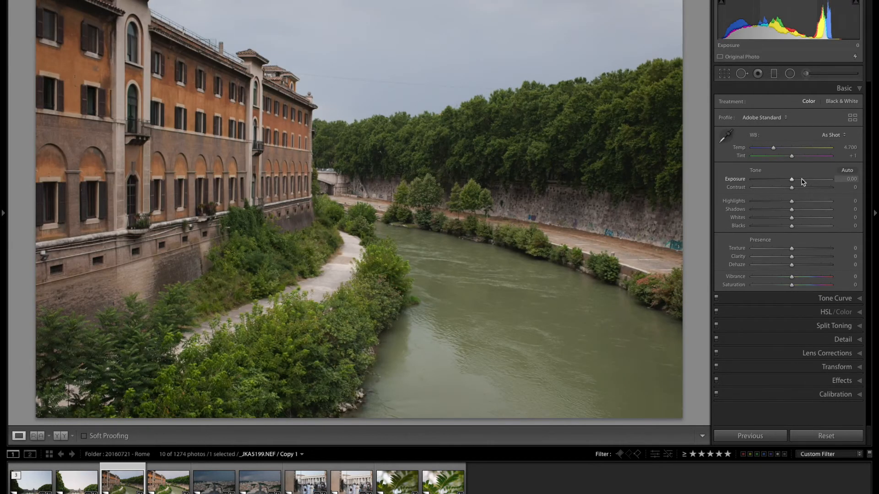
key("Right")
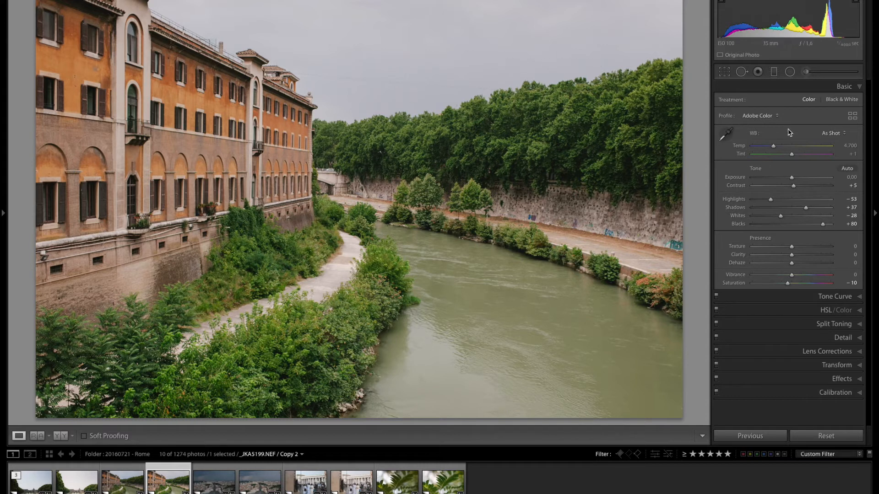
left_click_drag(793, 177, 797, 179)
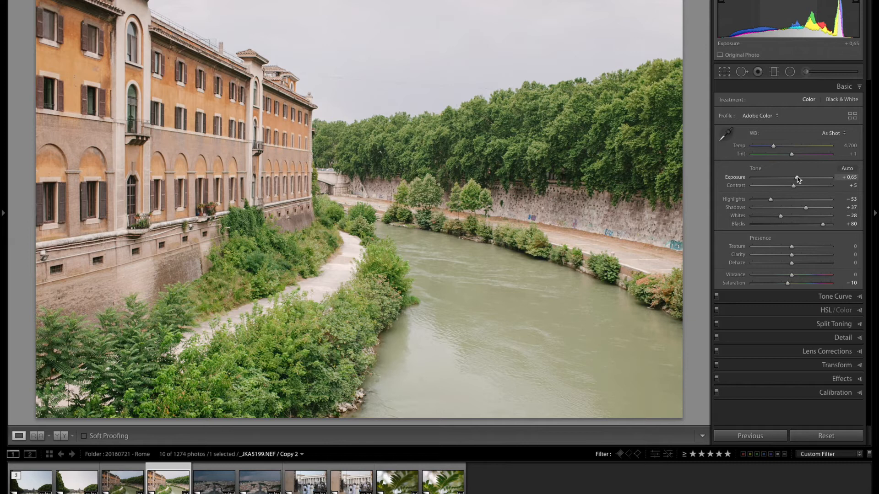
key("backslash")
key("backslash")
left_click_drag(797, 178, 798, 177)
Inspect the building facade up close and raise the edited photo's exposure to +0.79
key("r")
key("r")
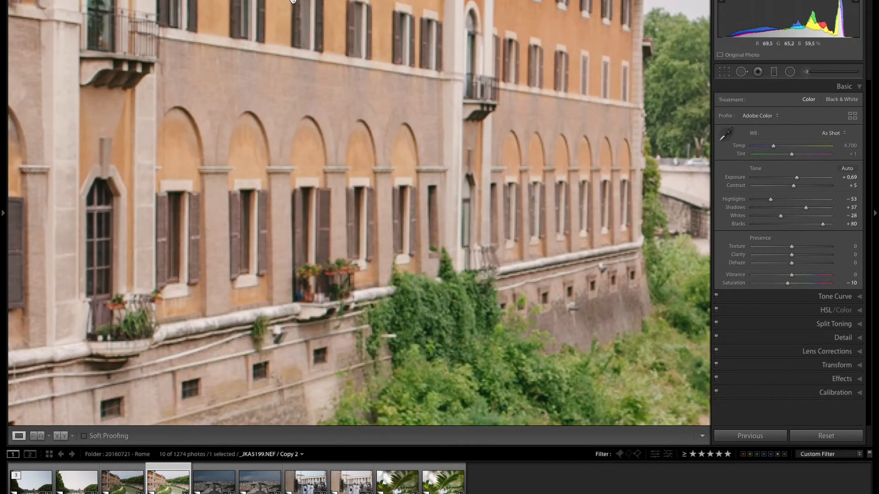
key("Up")
key("z")
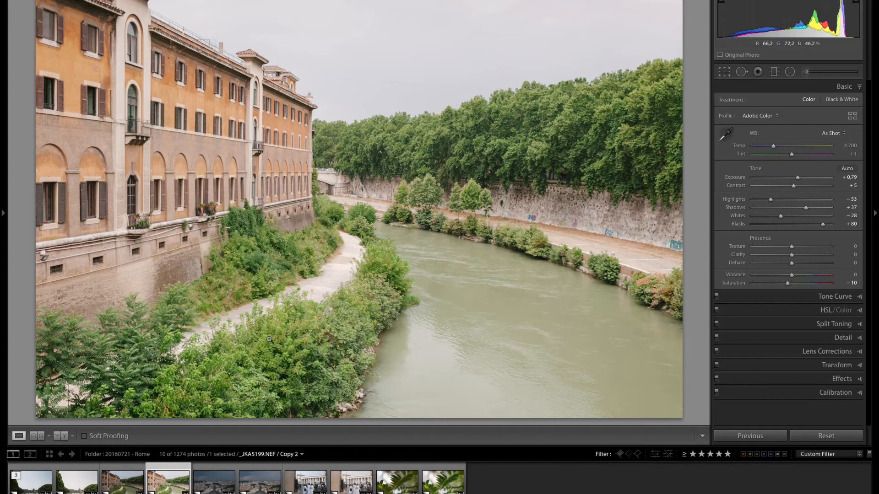
Compare the riverside building photo with its unedited version and fine-tune the edited copy's exposure down to +0.71
key("backslash")
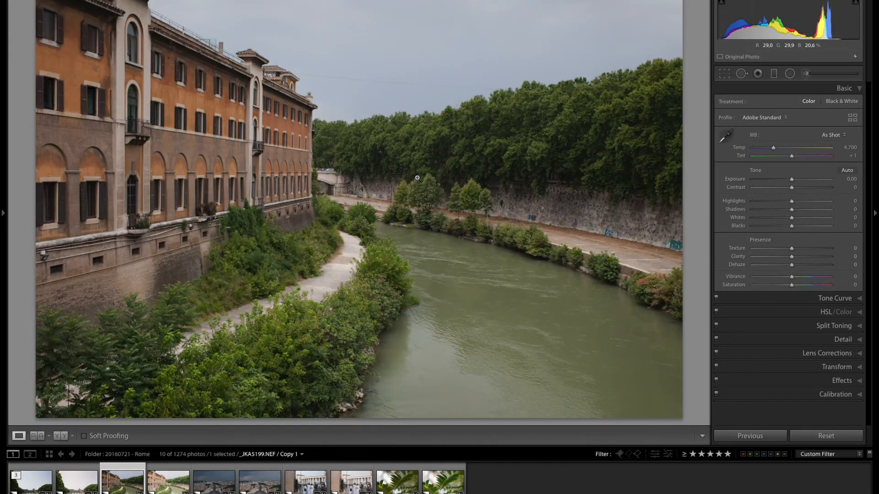
key("backslash")
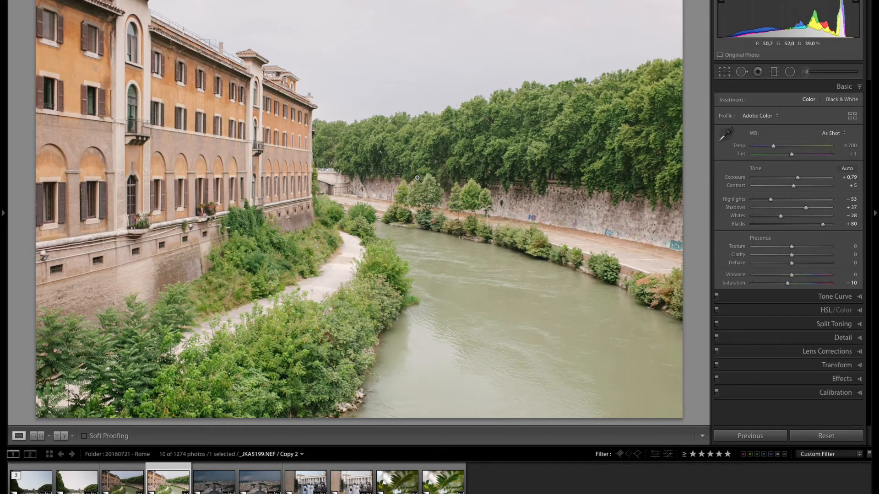
key("backslash")
key("backslash")
key("alt+Down")
key("alt+Down")
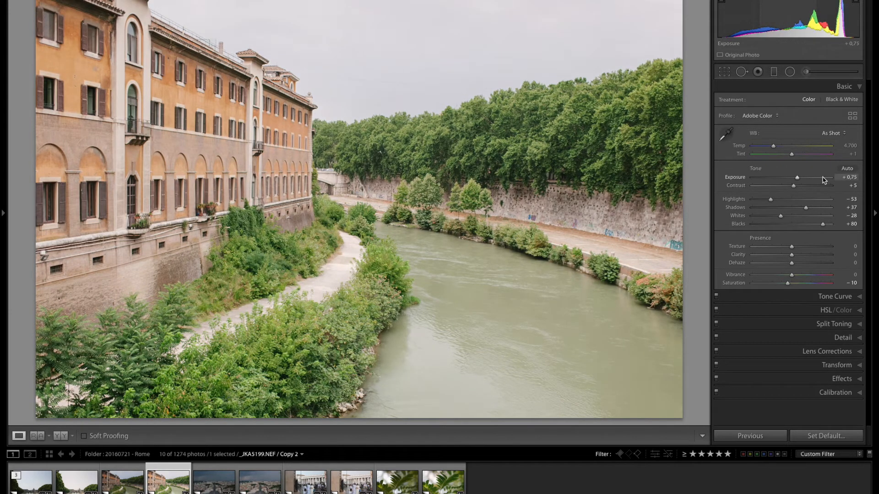
key("alt+Down")
key("alt+Down")
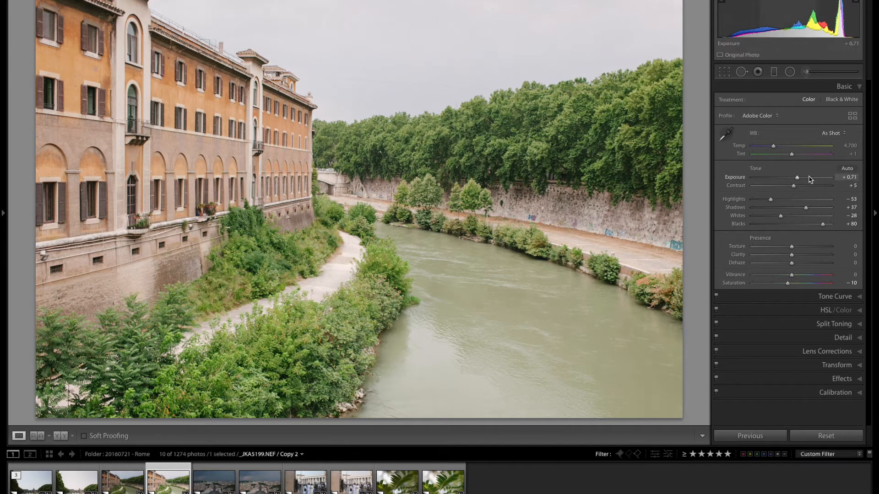
Set the blacks of the edited riverside building photo to +70
key("Up")
key("Up")
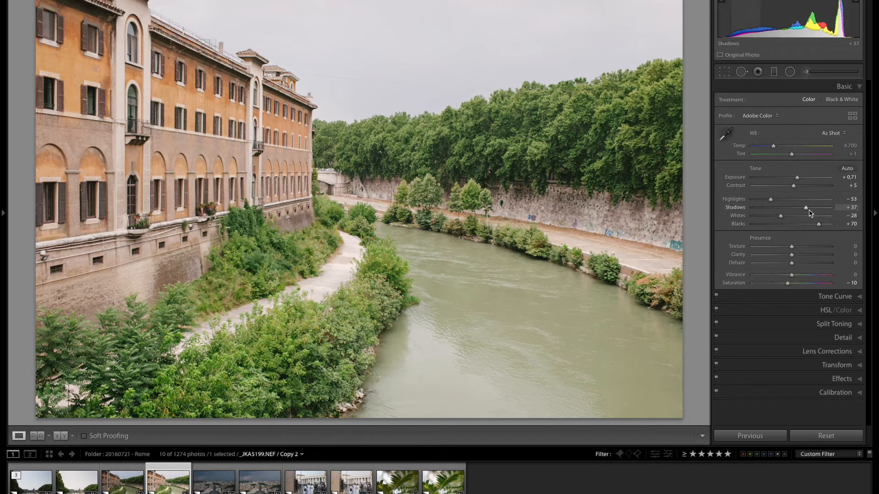
Go to the photo of the colonnaded square under dark clouds and compare its unedited and edited copies
key("Right")
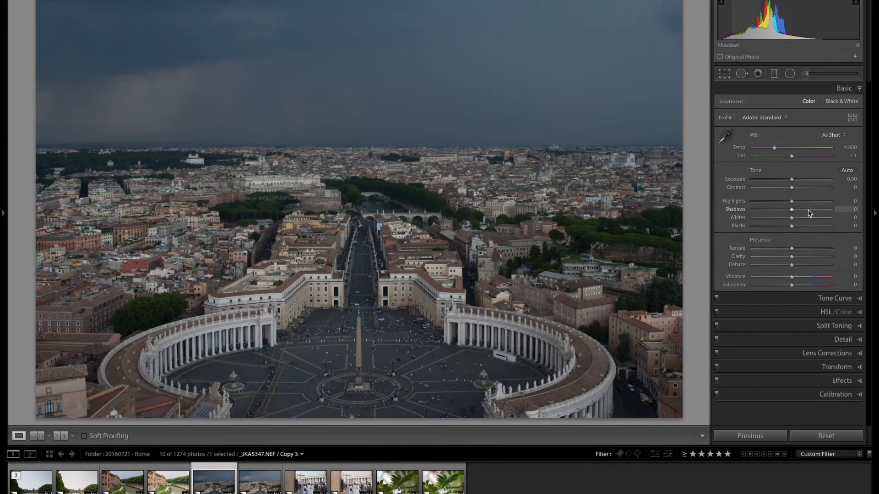
key("Right")
key("Left")
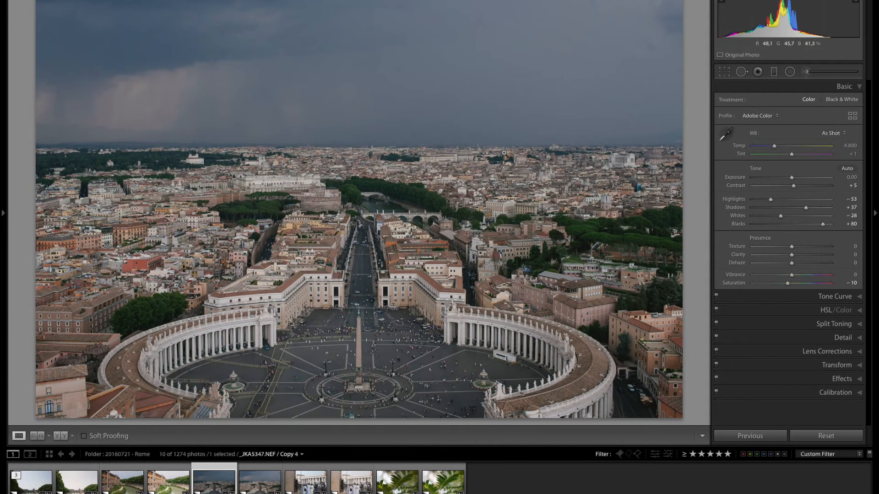
key("Right")
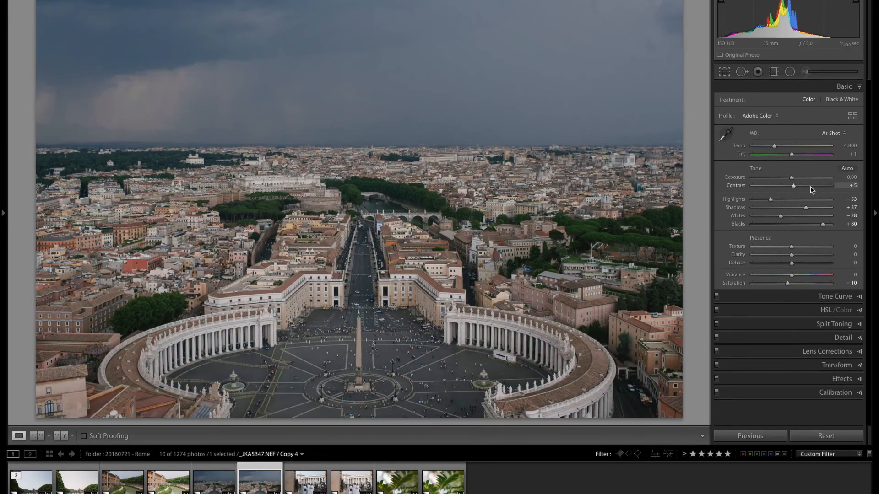
Raise the edited square photo's exposure to +0.65 and check it against the unedited copy
left_click_drag(800, 179, 797, 181)
key("Left")
key("Right")
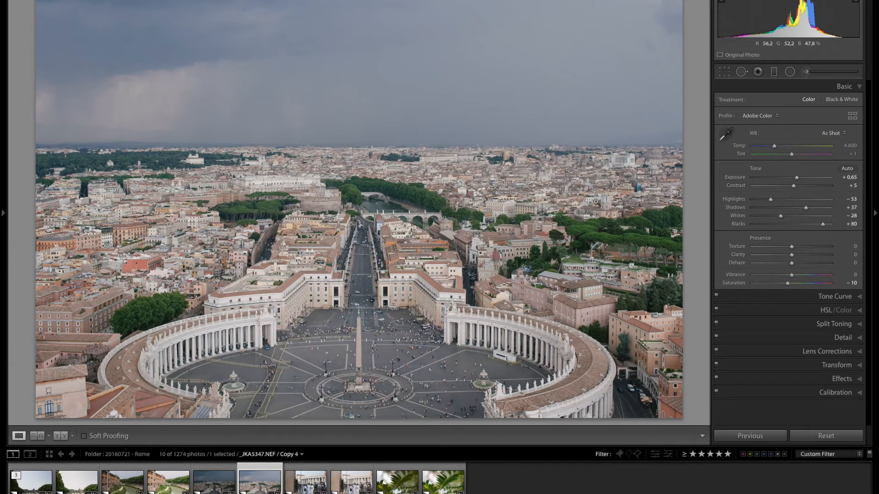
Warm the edited square photo to a temperature of 5,200 and raise its exposure to +0.69
key("Up")
key("Up")
key("Up")
key("Up")
key("Up")
key("Up")
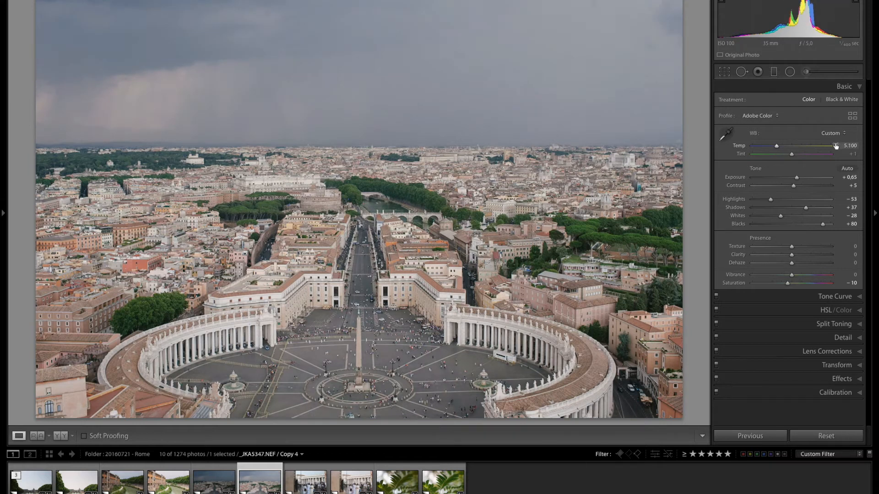
key("Up")
key("Up")
key("Up")
key("Up")
key("Up")
key("Up")
Compare the edited square photo with its unedited copy, inspecting the colonnade and rooftops up close
key("Left")
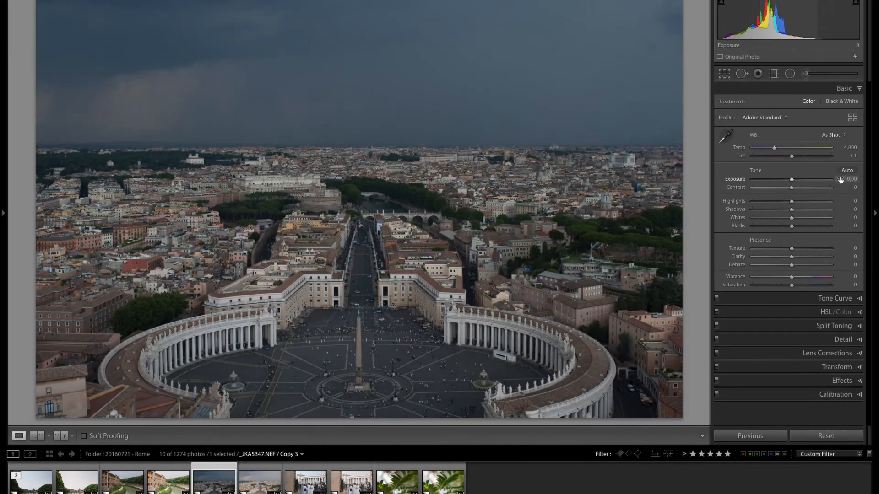
key("Right")
left_click(205, 336)
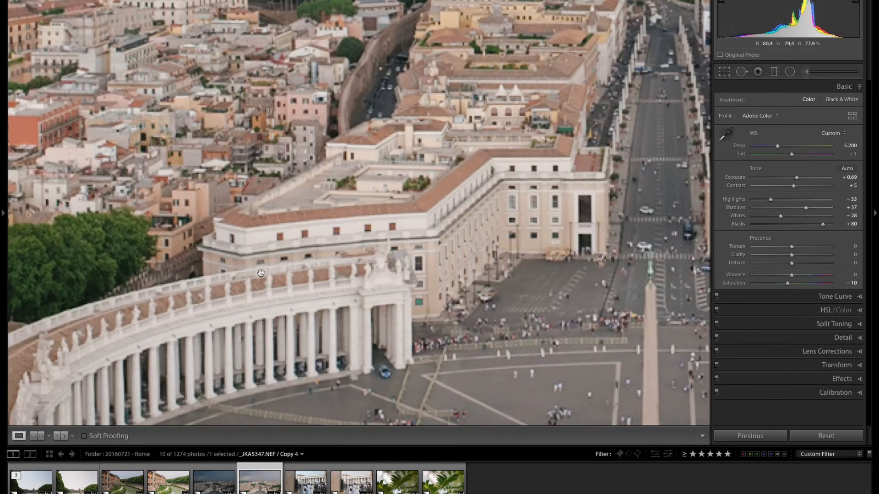
key("Left")
key("Right")
key("Left")
key("Right")
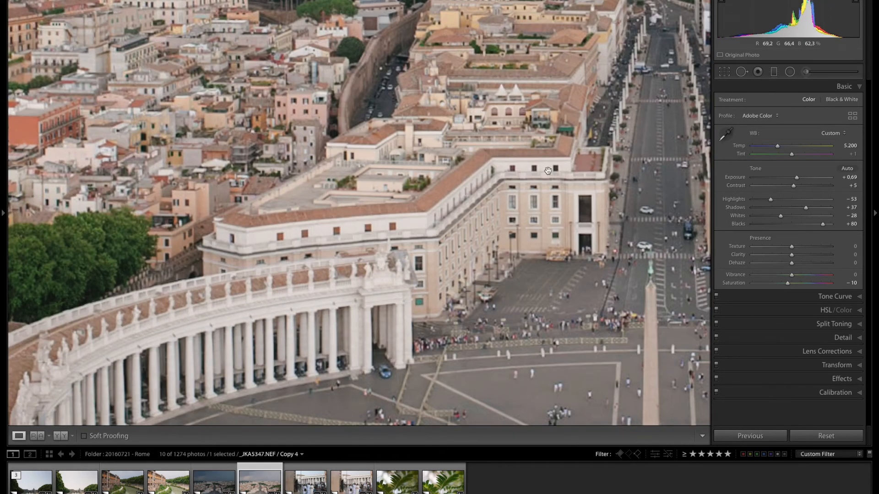
Return the square photo to full view and raise its exposure to +0.73
left_click(322, 225)
key("alt+Up")
key("alt+Up")
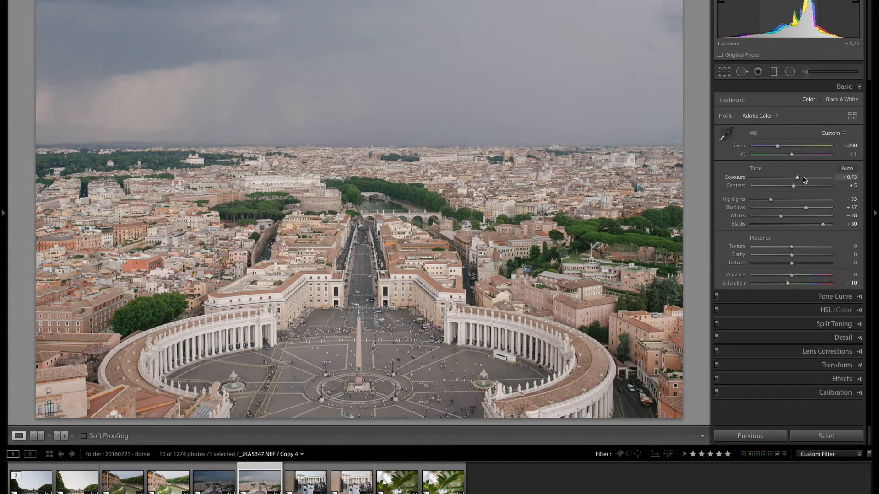
Go through the unedited photo of the three nuns to its edited copy and raise that copy's exposure to +0.75
key("Right")
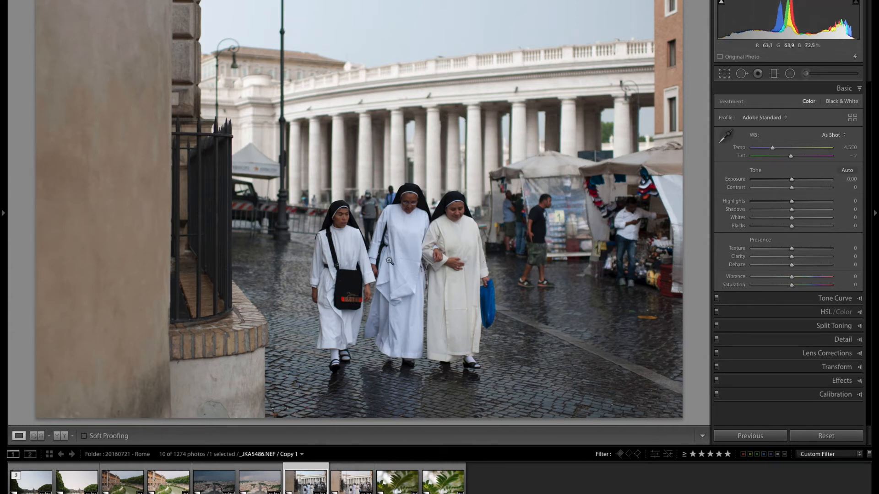
key("Right")
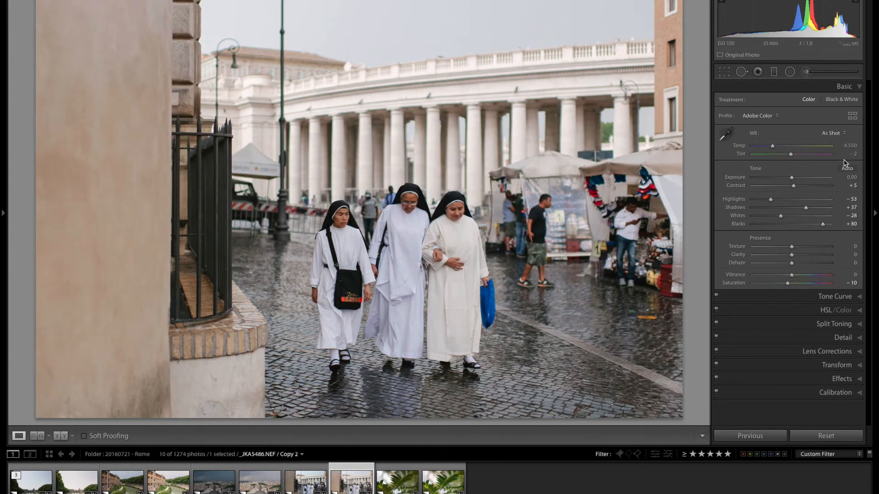
left_click(797, 178)
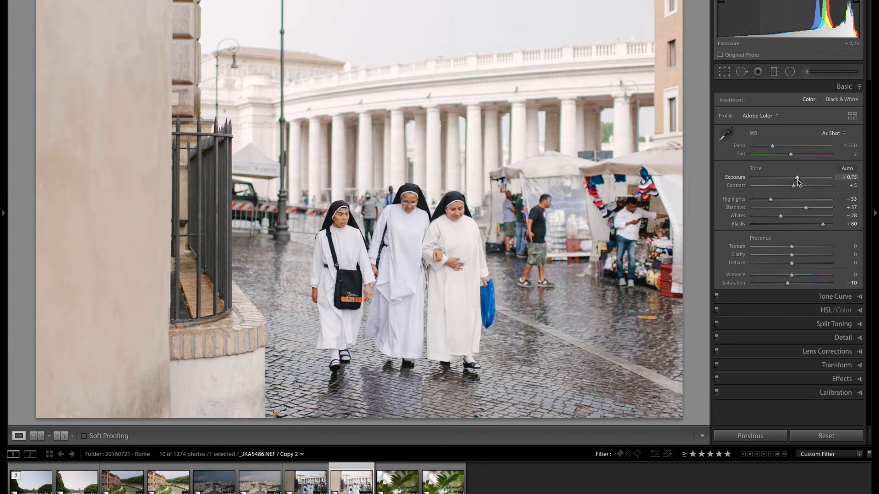
Inspect the three nuns up close, switching between the edited and unedited copies
left_click(411, 264)
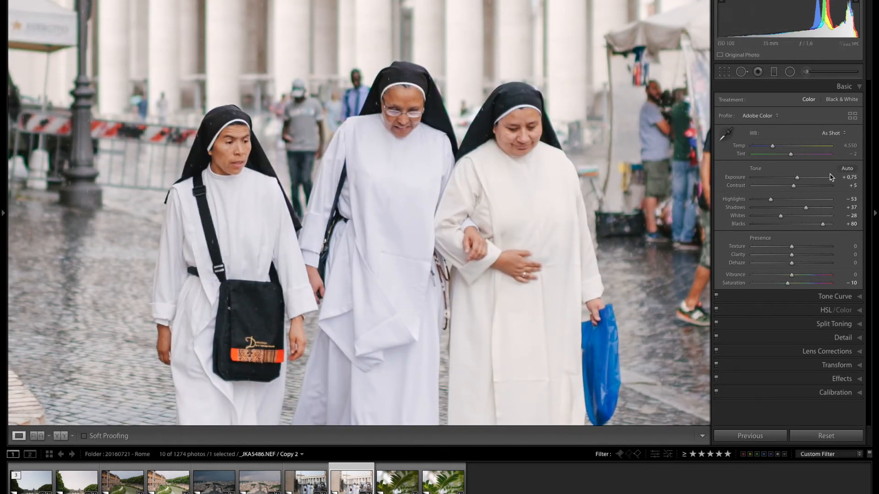
key("Left")
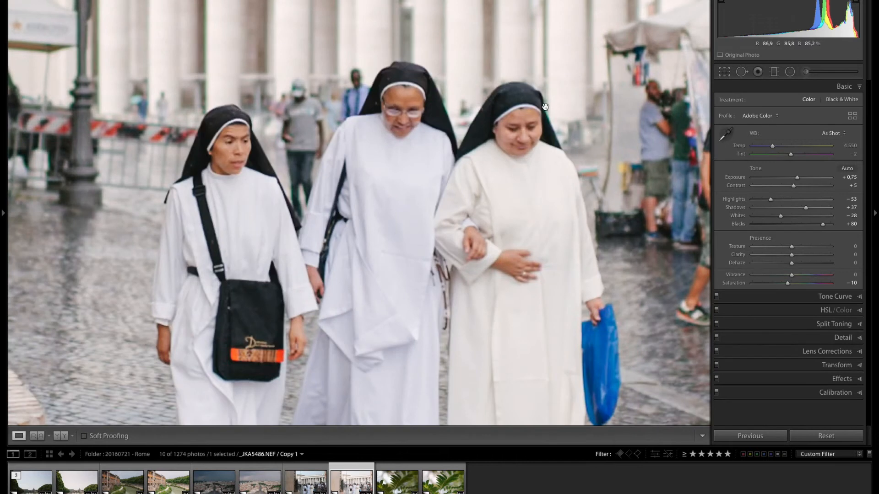
key("Right")
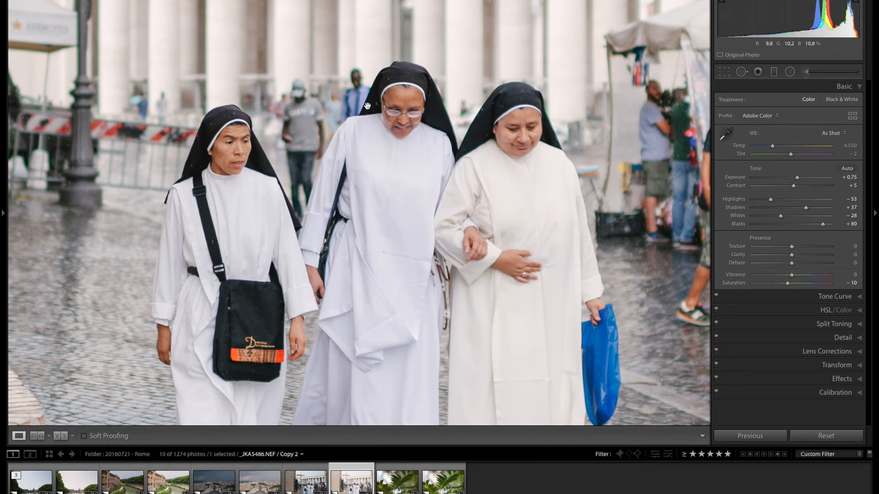
key("Left")
key("Right")
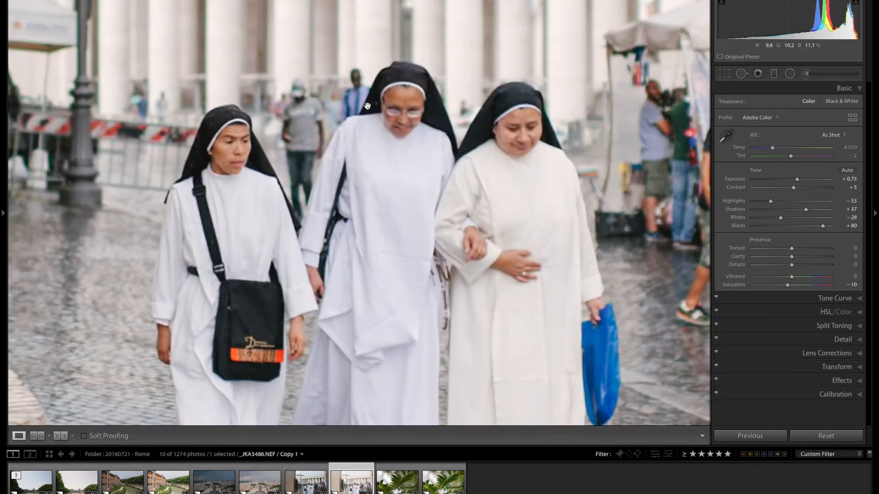
key("Right")
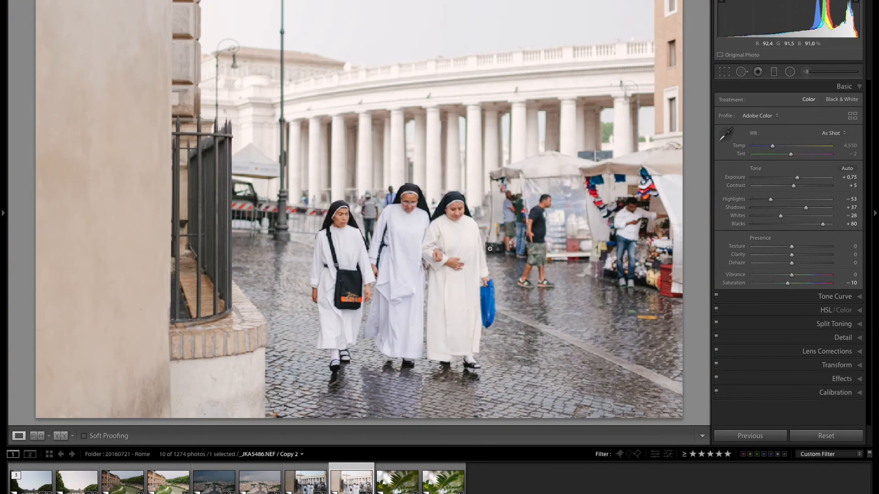
Raise the edited nuns photo's exposure to +0.83
left_click(807, 177)
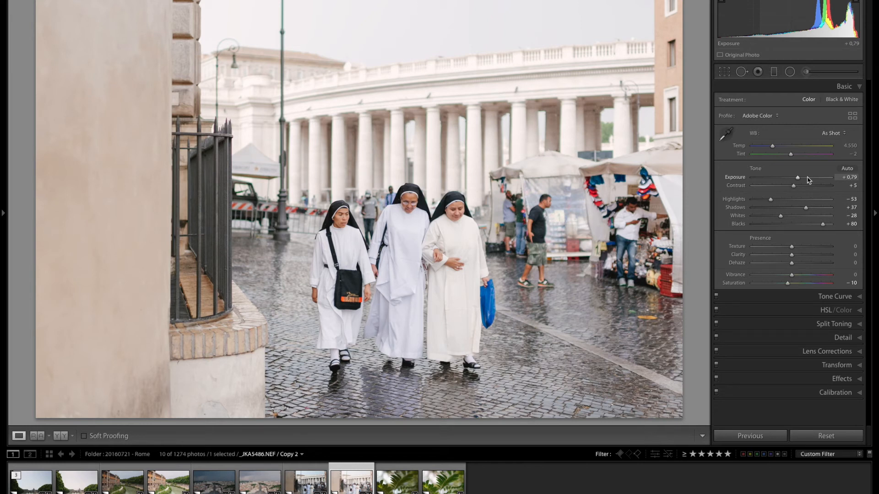
left_click_drag(808, 180, 810, 180)
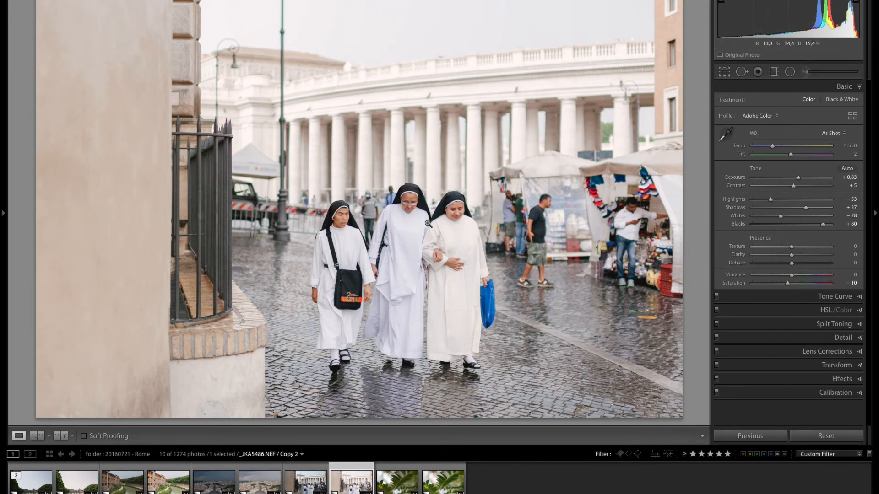
Zoom in on the nuns and compare the brightened copy with the unedited one
left_click(427, 223)
left_click_drag(427, 223, 443, 190)
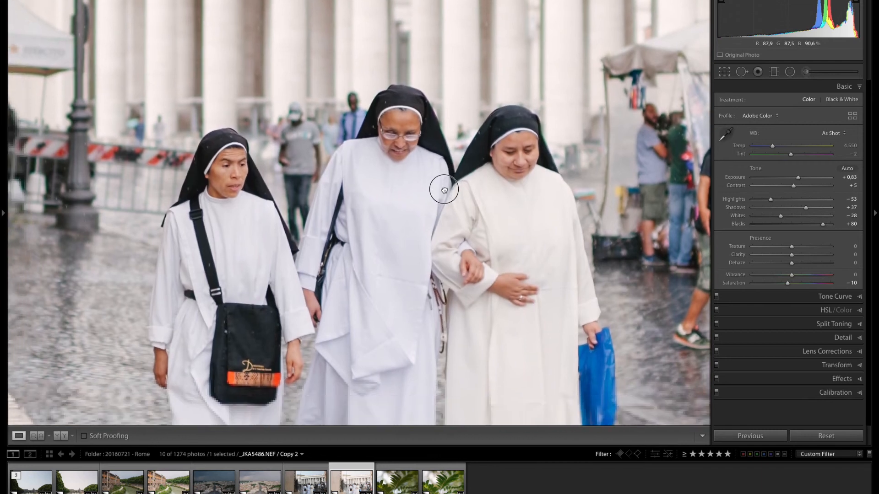
key("Left")
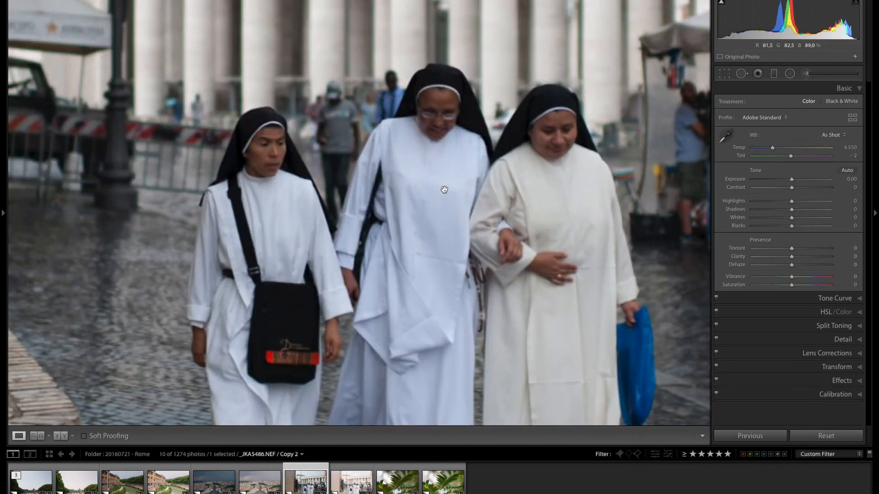
key("Right")
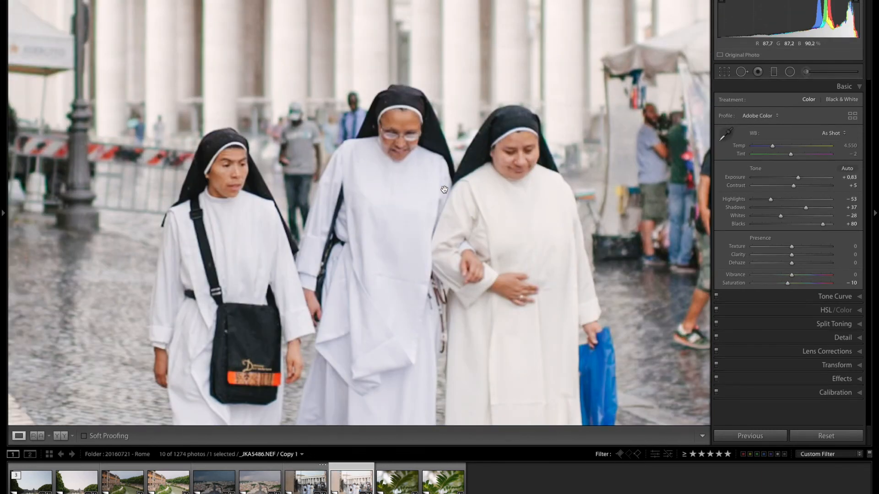
Compare the edited and unedited nuns photos repeatedly with the whole image in view
left_click(444, 189)
key("Left")
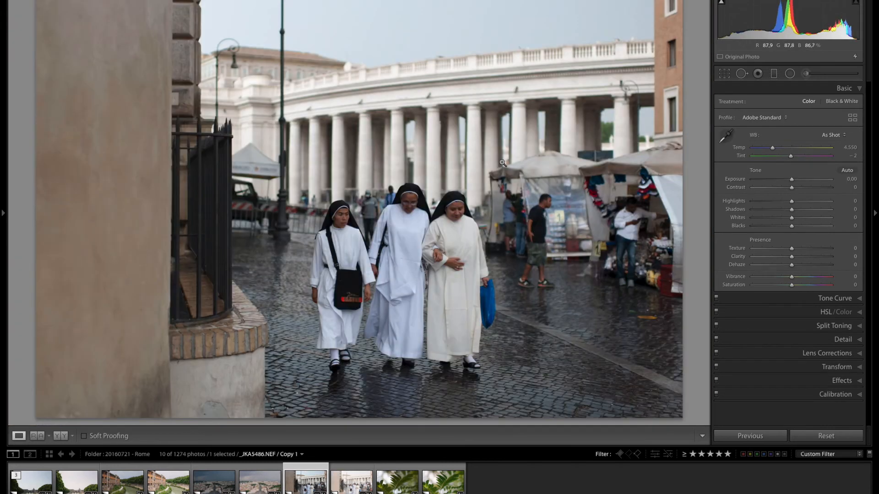
key("Right")
key("Left")
key("Right")
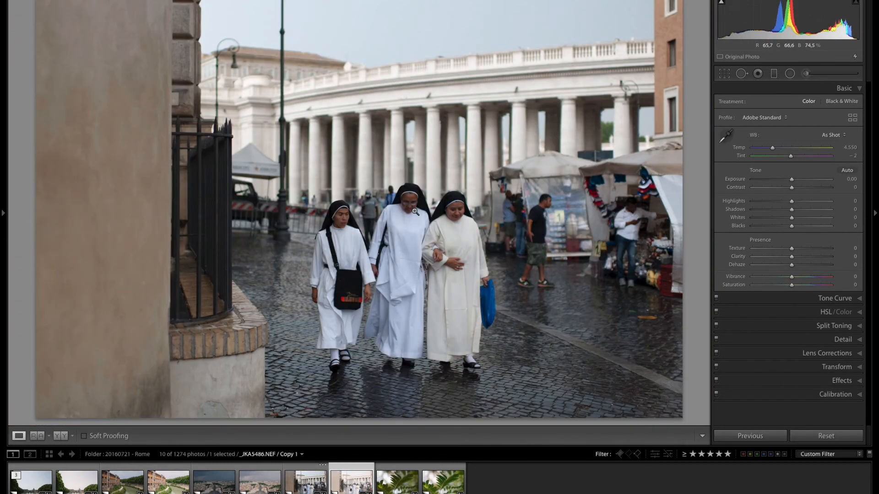
key("Left")
key("Right")
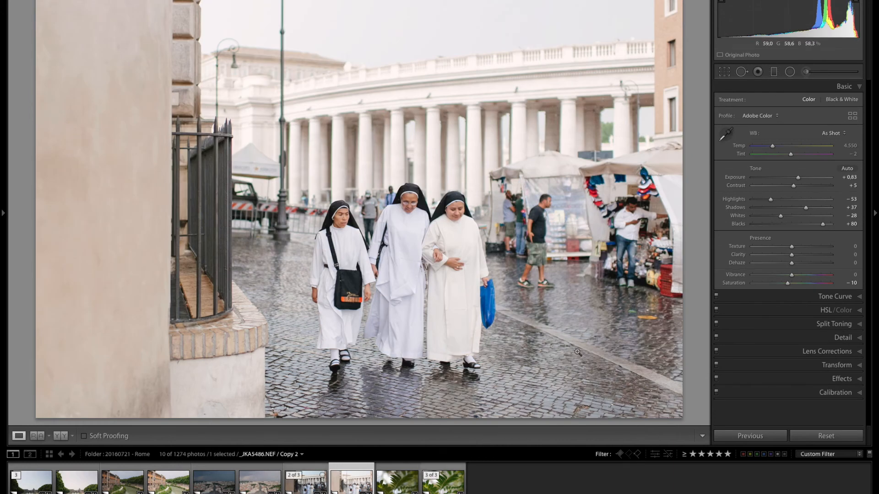
Move on to the edited leaf photo, warm its temperature to 5,900 and raise its exposure to +0.90
key("Right")
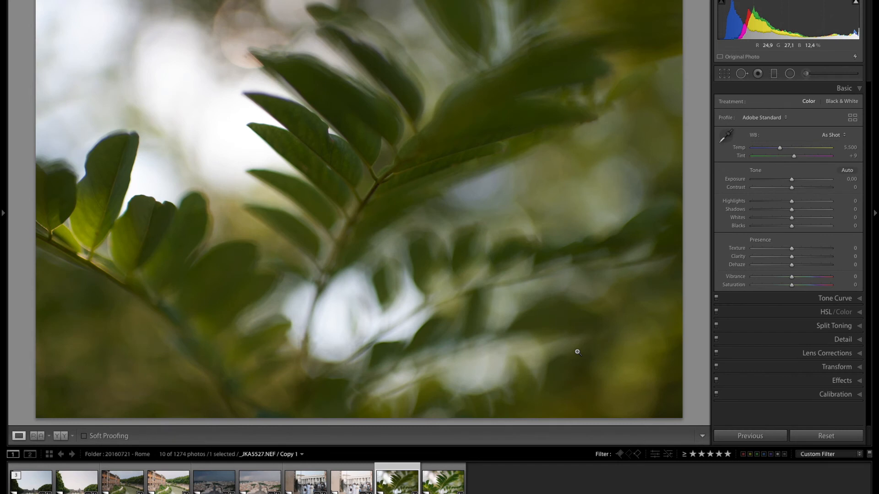
key("Right")
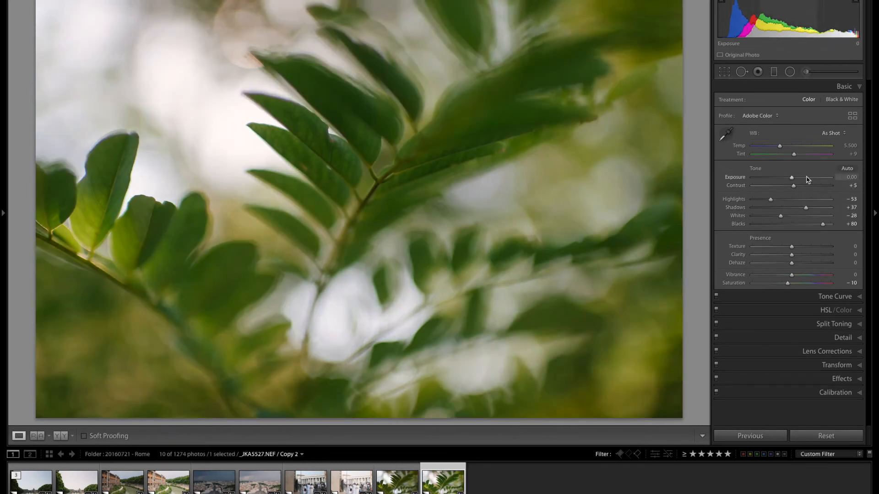
key("shift+Up")
key("shift+Up")
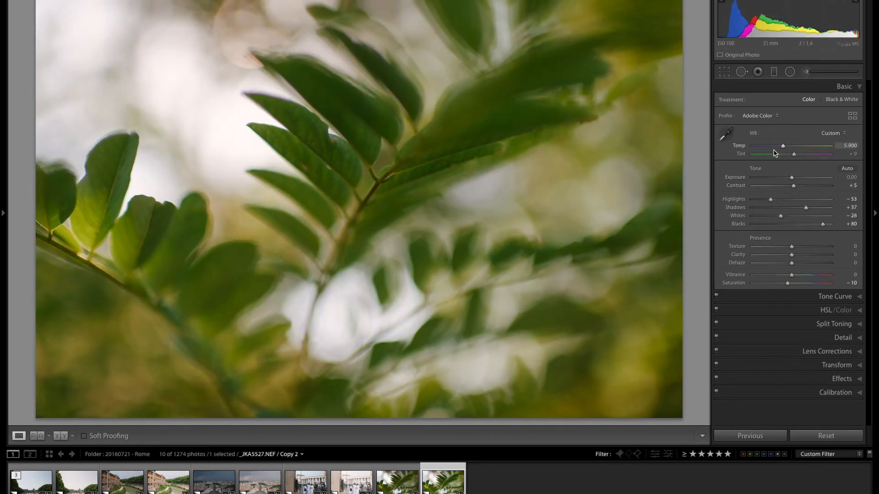
left_click(798, 177)
left_click_drag(798, 178, 799, 177)
Cool the edited leaf photo back to a temperature of 5,500 and raise its exposure to +1.25
key("shift+Down")
key("shift+Down")
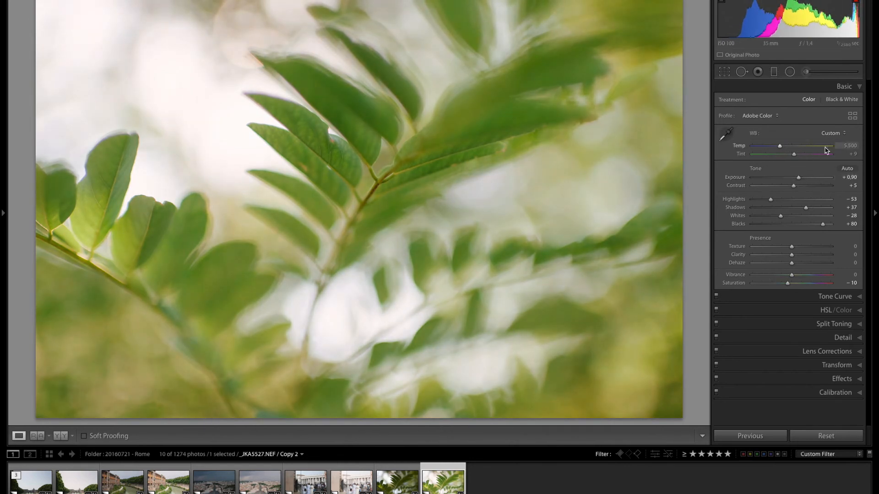
left_click(804, 179)
left_click_drag(804, 179, 802, 179)
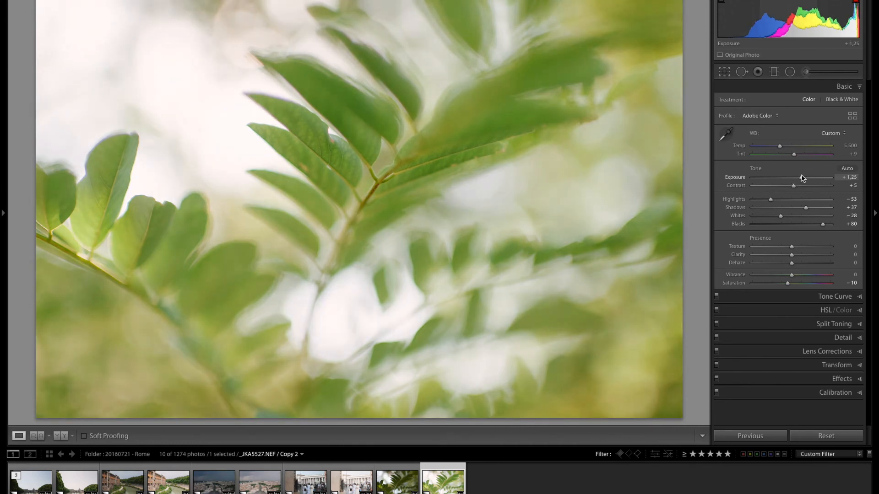
Compare the edited leaf photo with its unedited copy and examine the leaves up close
key("Left")
key("Right")
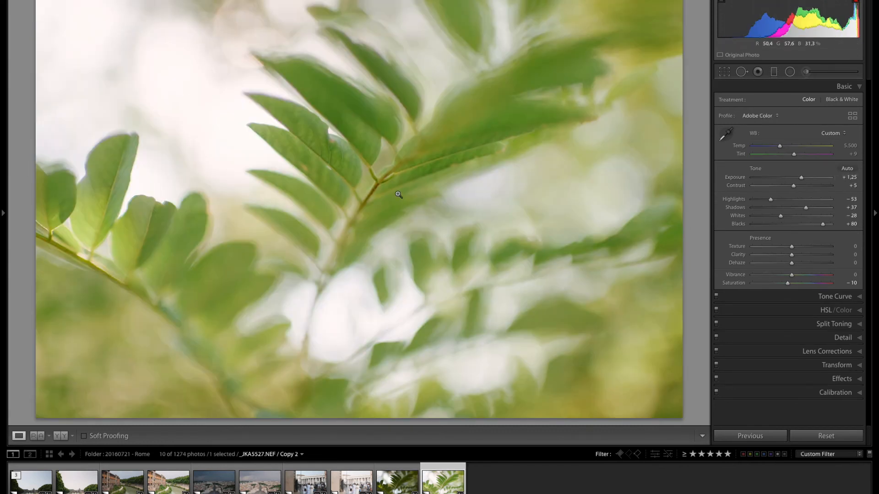
left_click(275, 108)
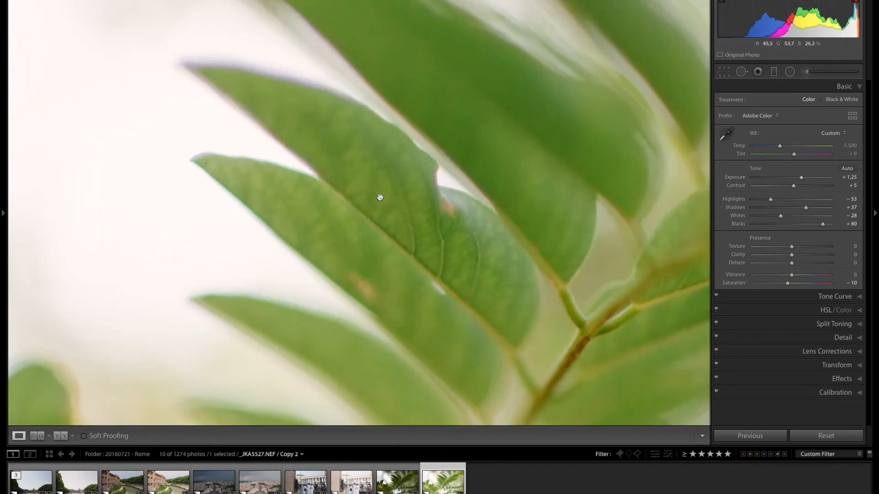
In the HSL adjustments, try a different green luminance, undo it, and set the green hue to +34
key("ctrl+3")
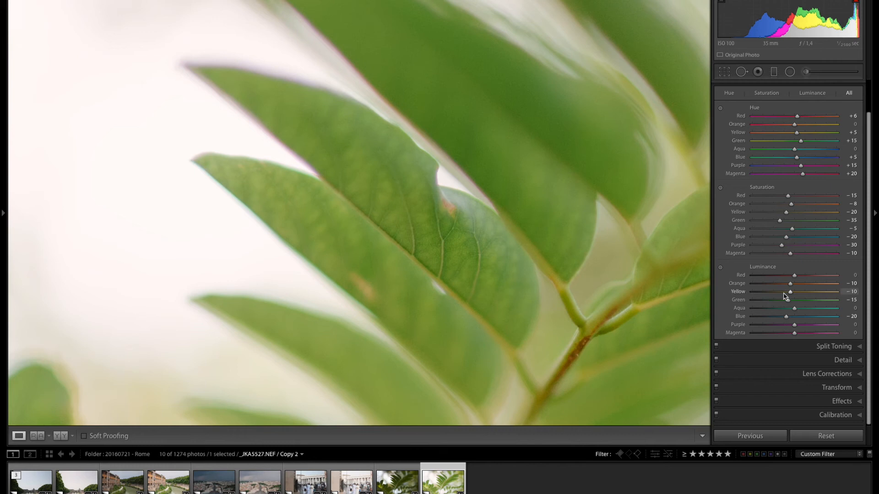
mouse_move(777, 303)
left_mouse_down()
mouse_move(809, 303)
mouse_move(782, 304)
left_mouse_up()
key("ctrl+z")
mouse_move(812, 144)
left_mouse_down()
mouse_move(796, 141)
mouse_move(809, 143)
left_mouse_up()
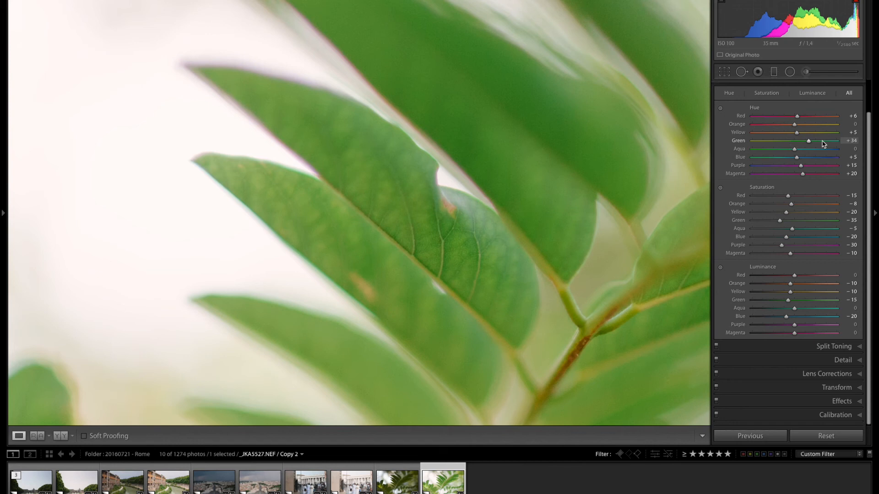
Try a green hue of -22, undo the last two green hue shifts, and return to the Basic adjustments with the whole photo in view
left_click_drag(781, 141, 786, 142)
key("ctrl+z")
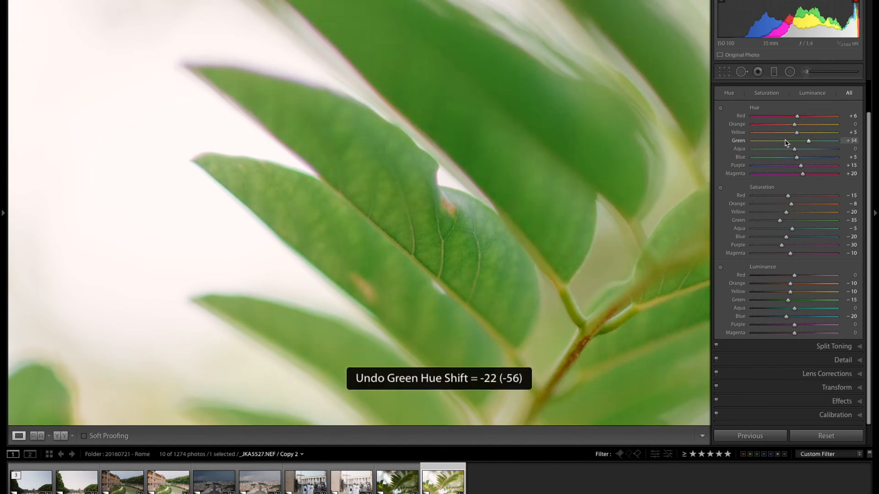
key("ctrl+z")
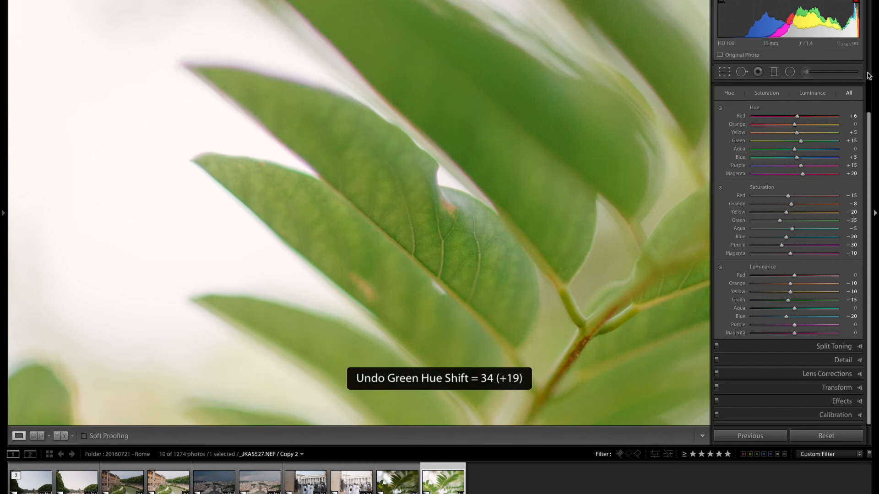
key("z")
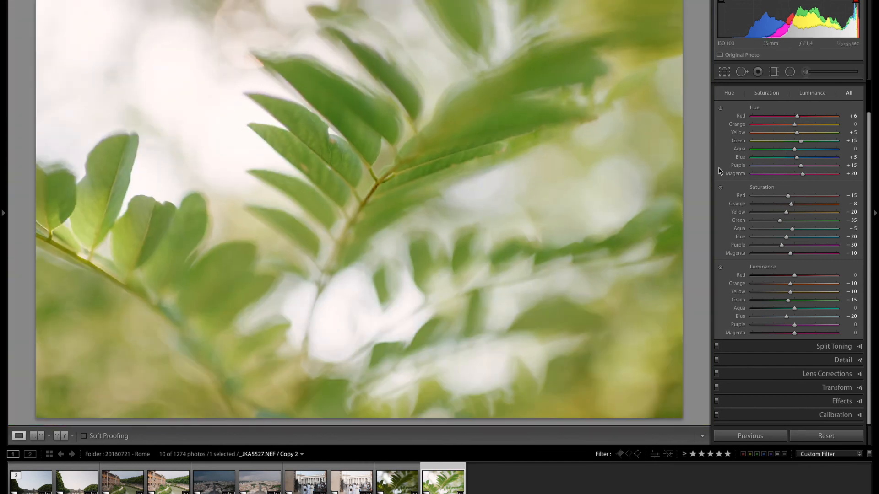
key("ctrl+1")
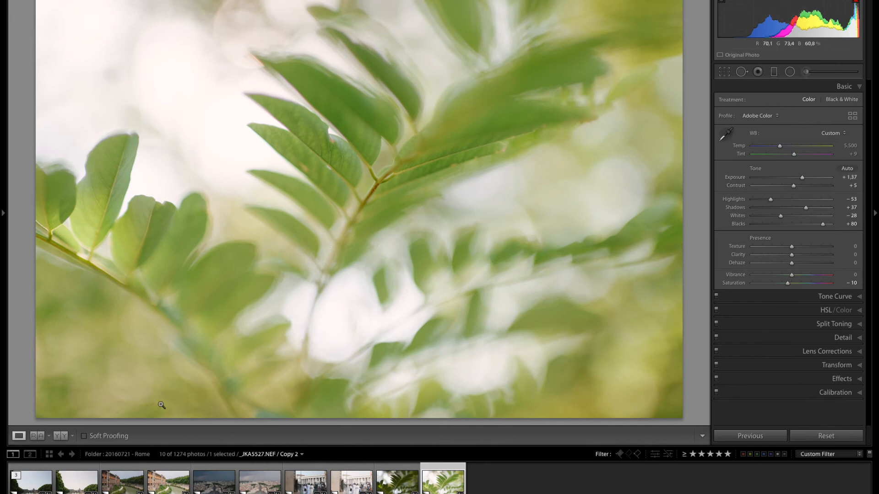
Compare the unedited and edited copies of the first river photo with the dome and of the riverside orange building
left_click(32, 482)
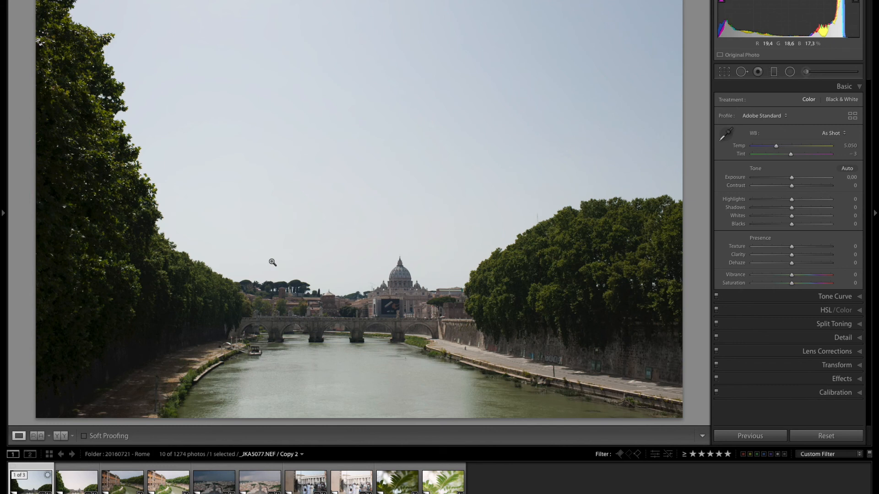
key("Right")
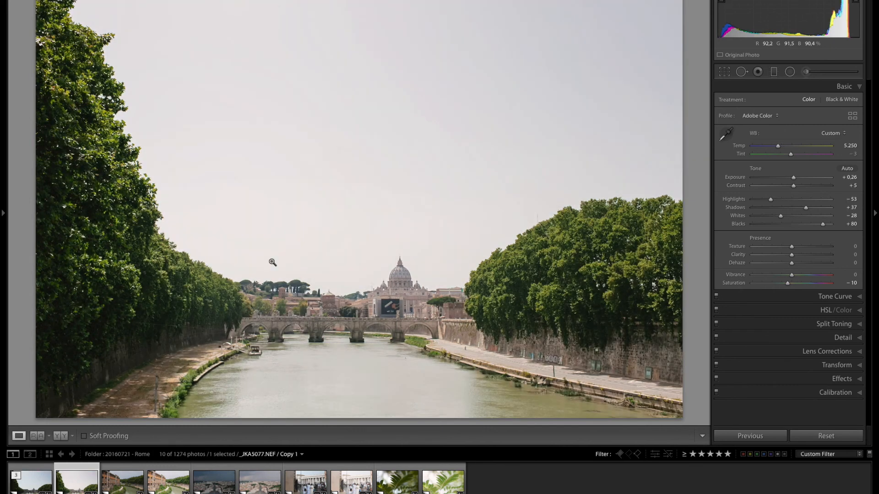
key("Left")
key("Right")
key("Right")
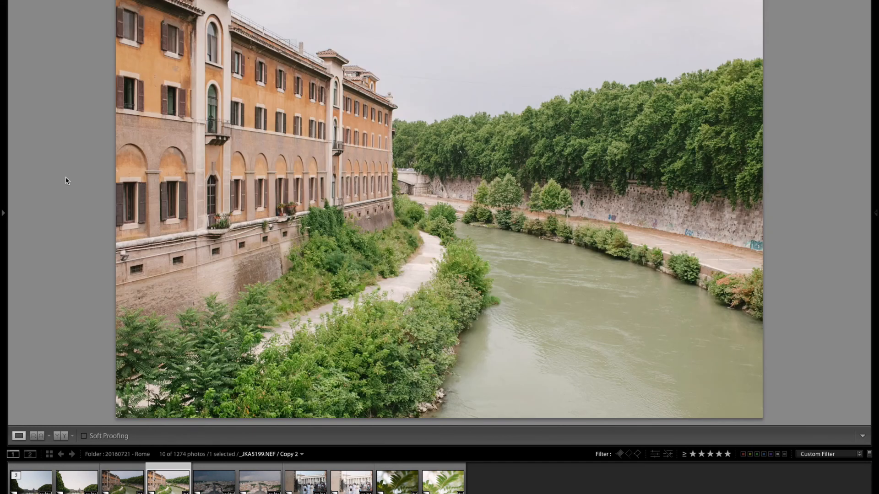
key("Left")
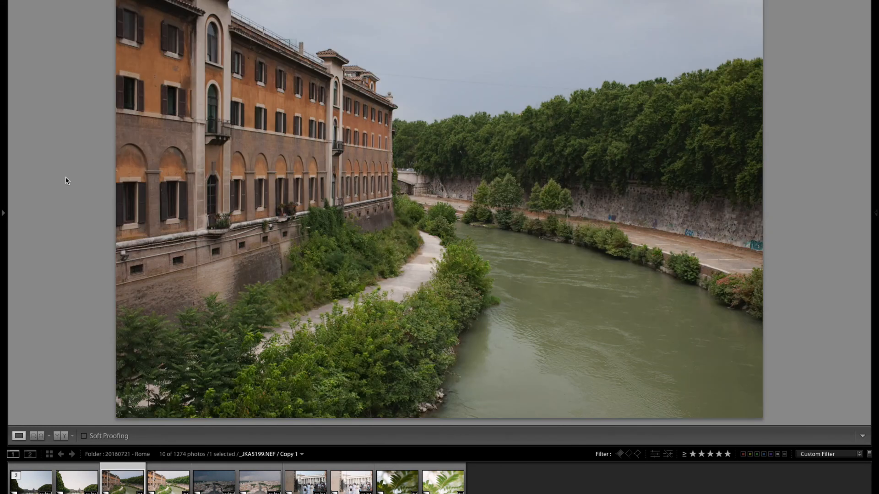
key("Right")
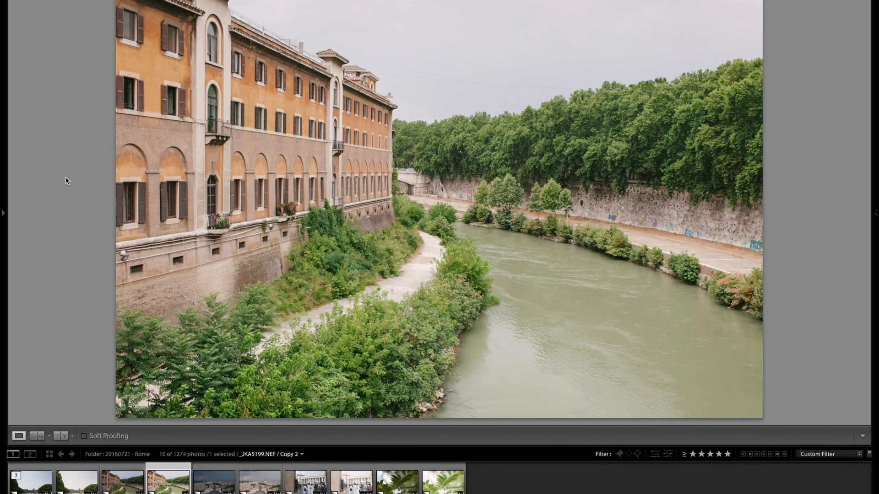
Review the unedited and edited copies of the aerial square, nuns and leaf photos, ending on the edited leaf photo with its adjustments shown
key("Right")
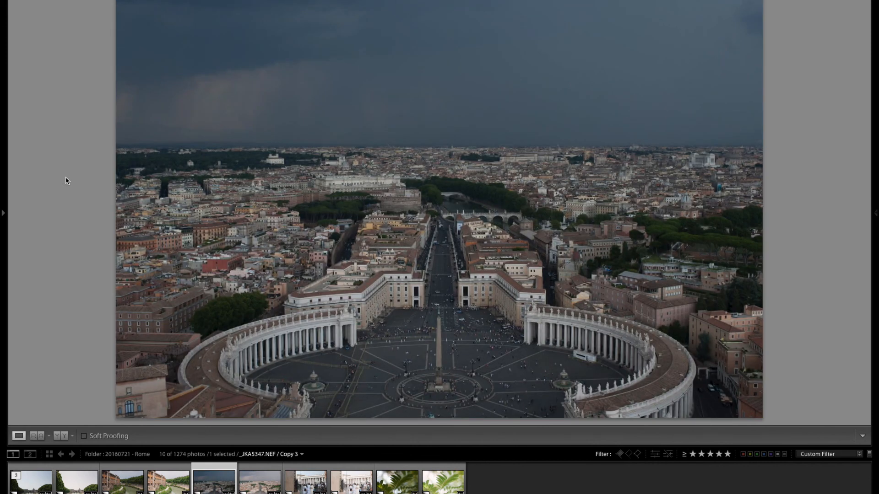
key("Right")
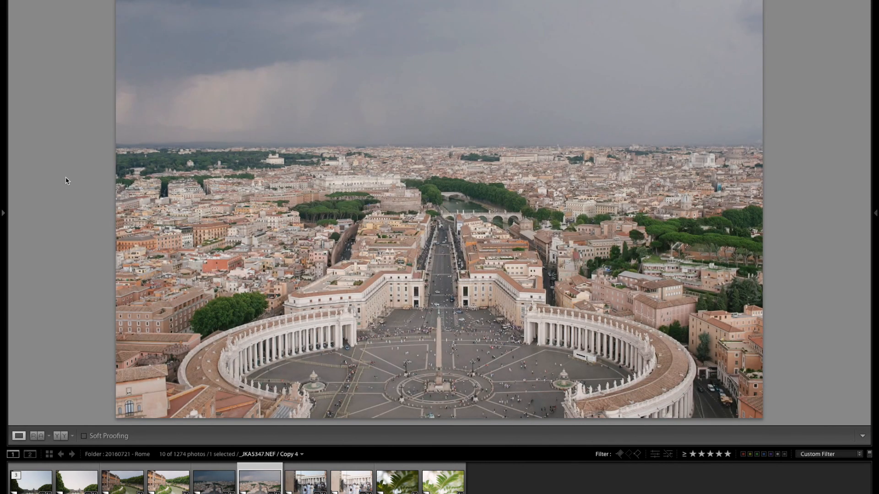
key("Right")
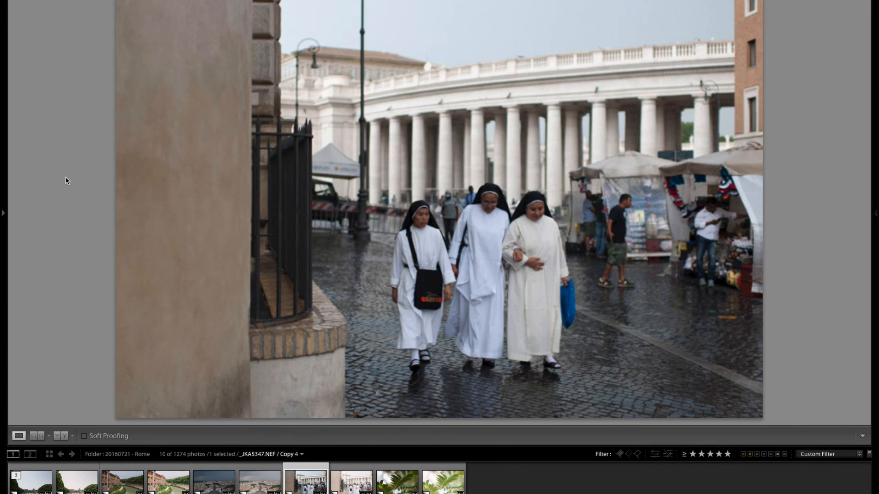
key("Right")
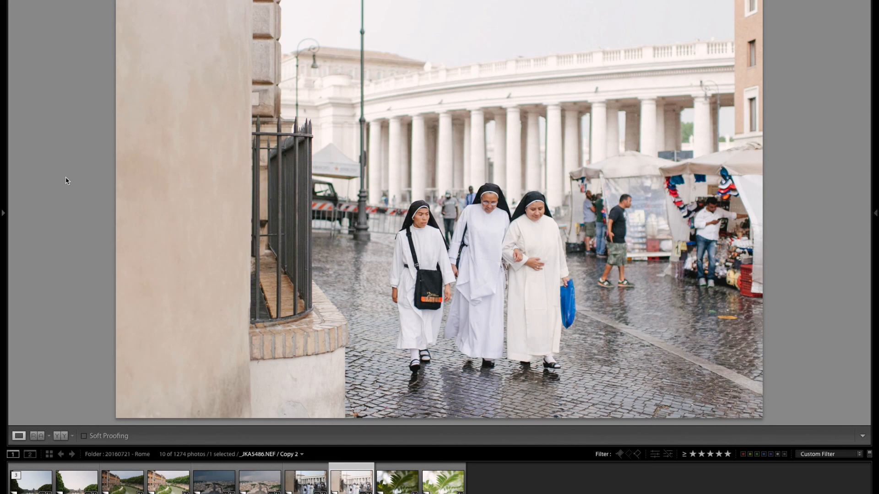
key("Right")
key("Right")
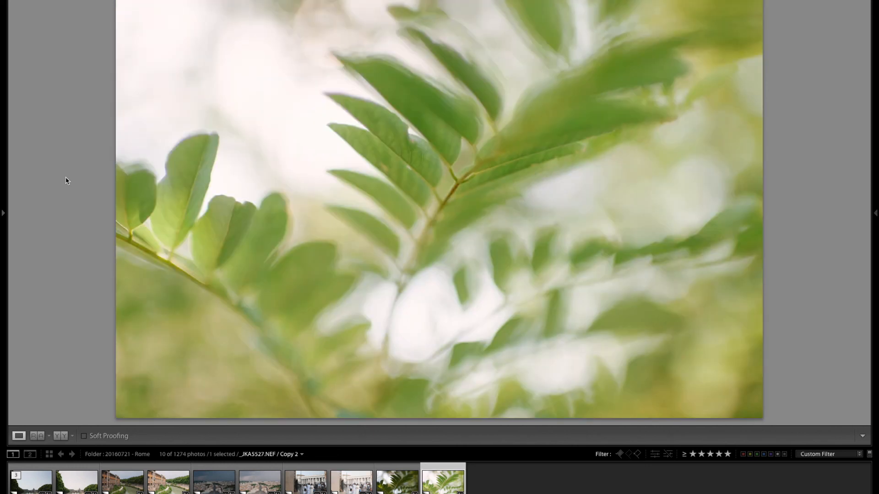
key("Tab")
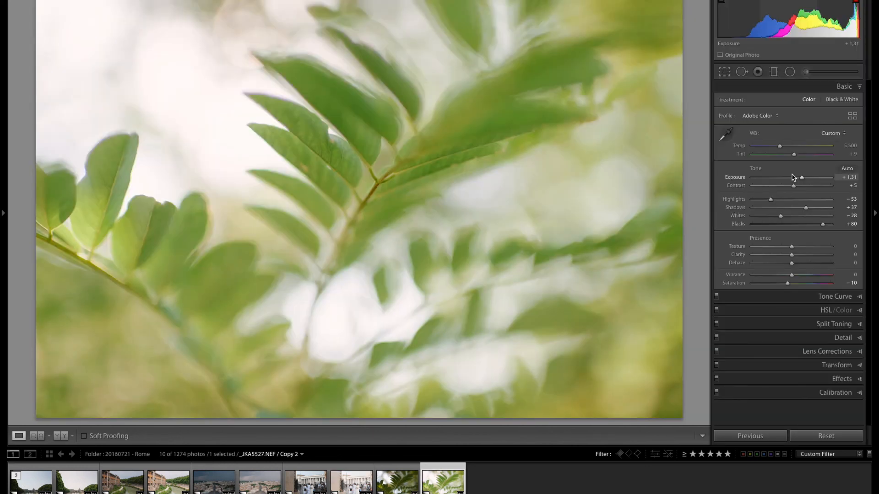